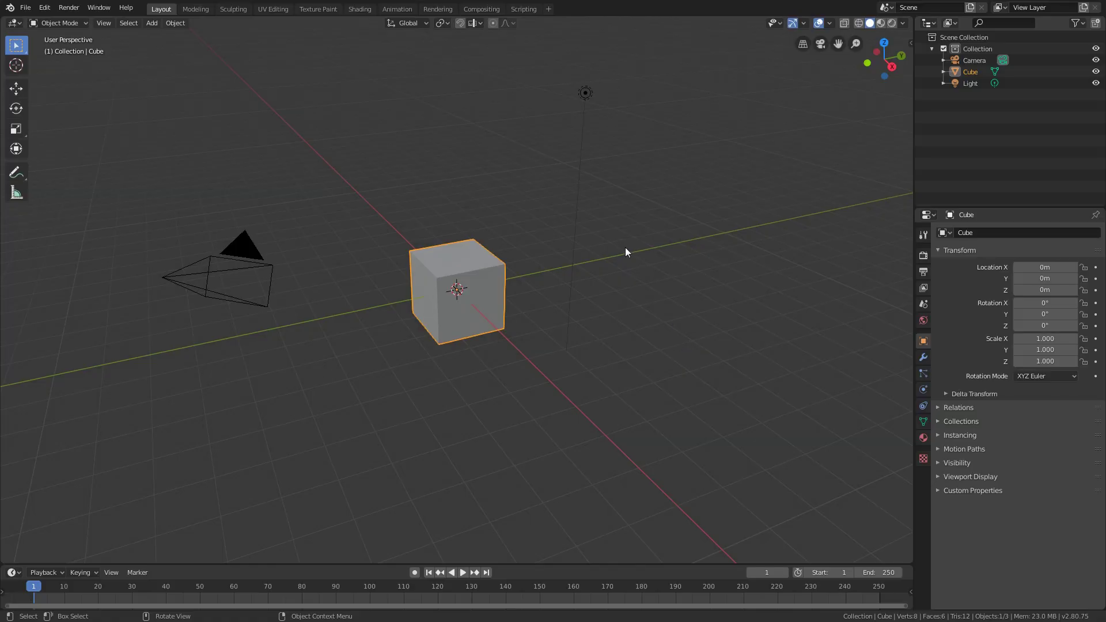
Step: Delete the default Cube from the scene
key("x")
left_click(601, 251)
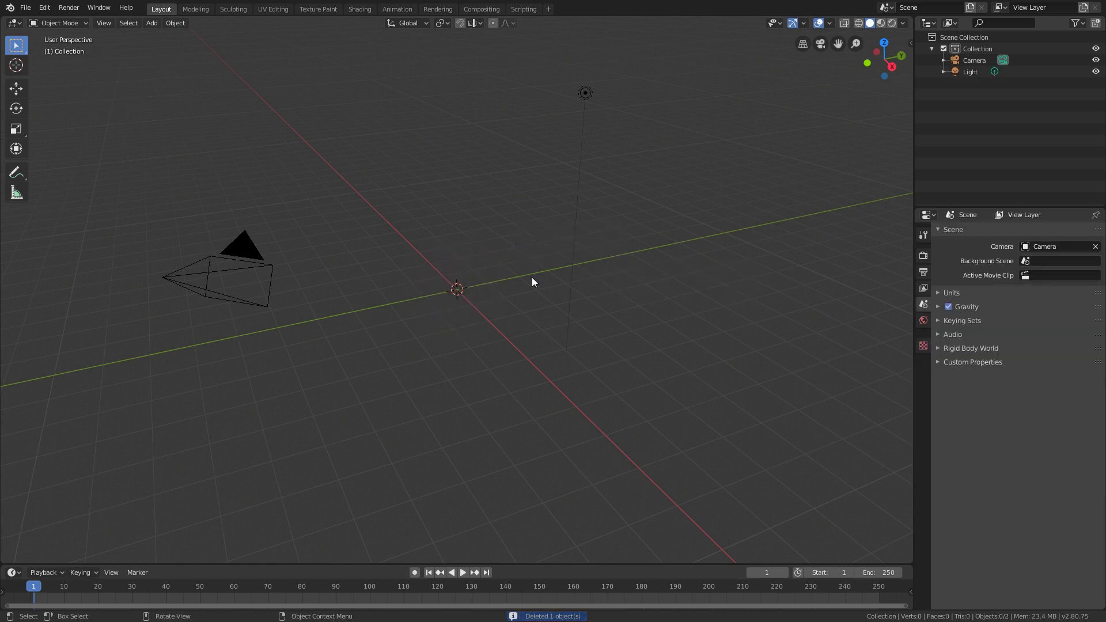
Step: Add a UV sphere and frame it in the flat front view
key("shift+a")
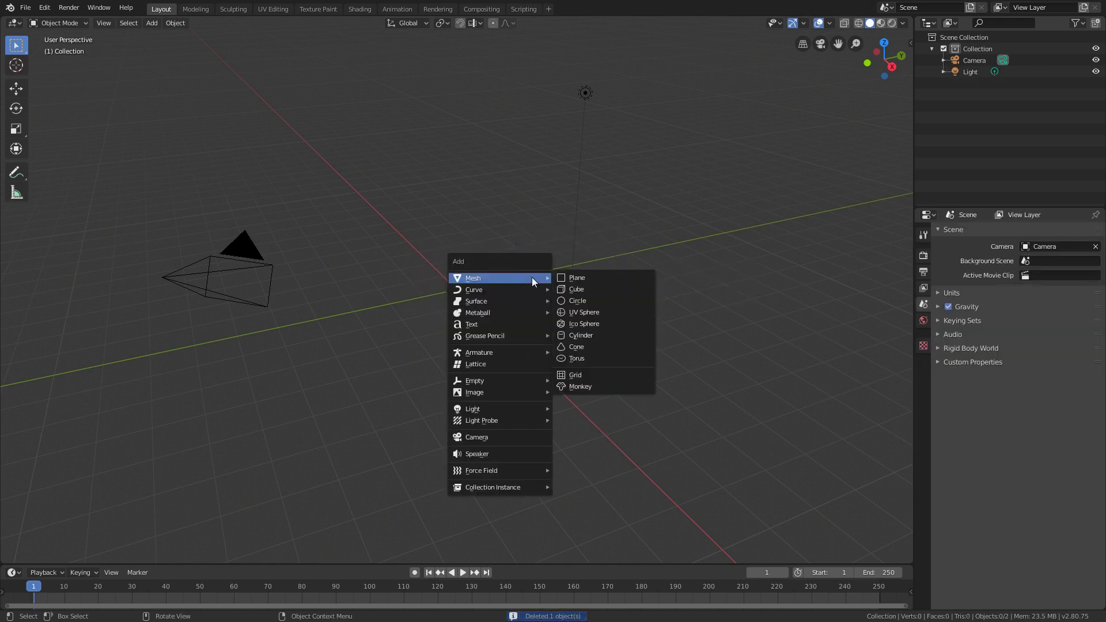
left_click(612, 314)
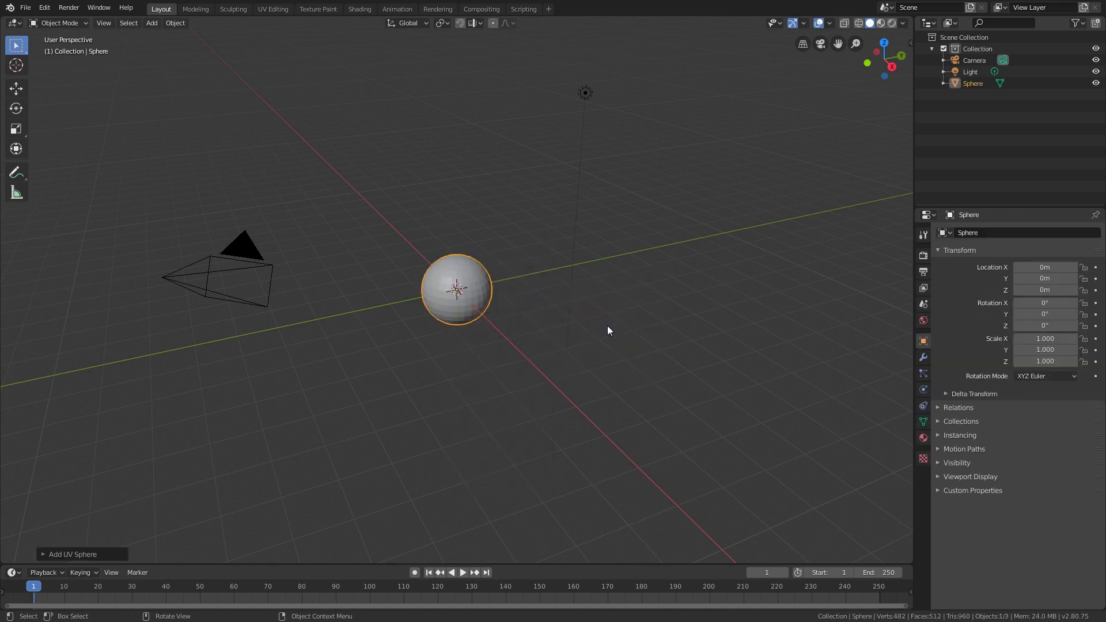
key("KP_1")
scroll(603, 344, "up", 4)
middle_click_drag(593, 340, 614, 333, "shift")
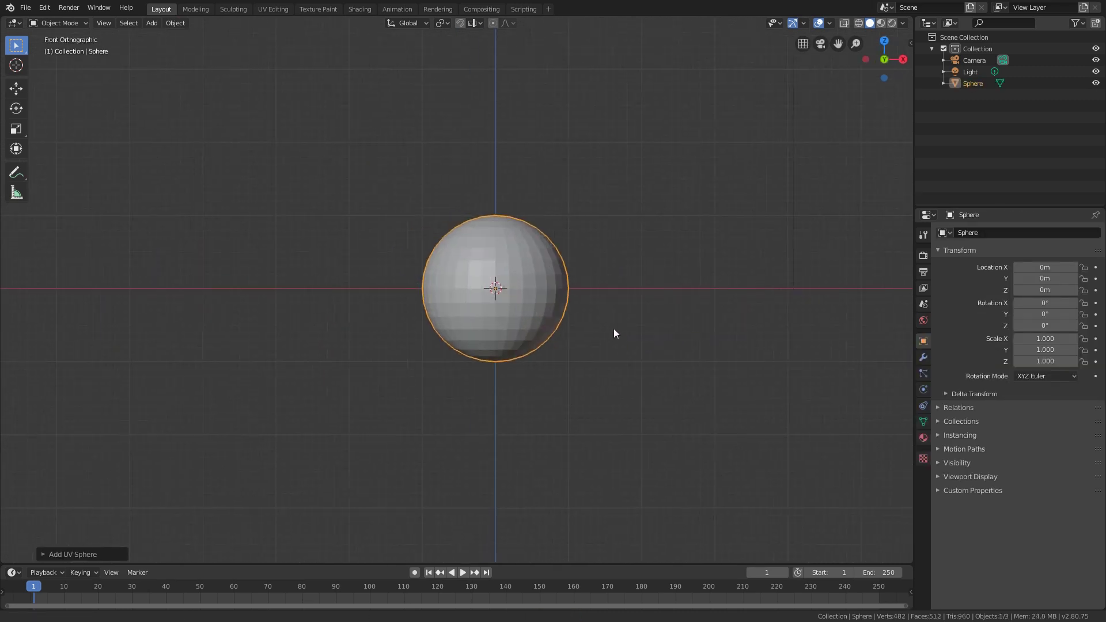
key("Tab")
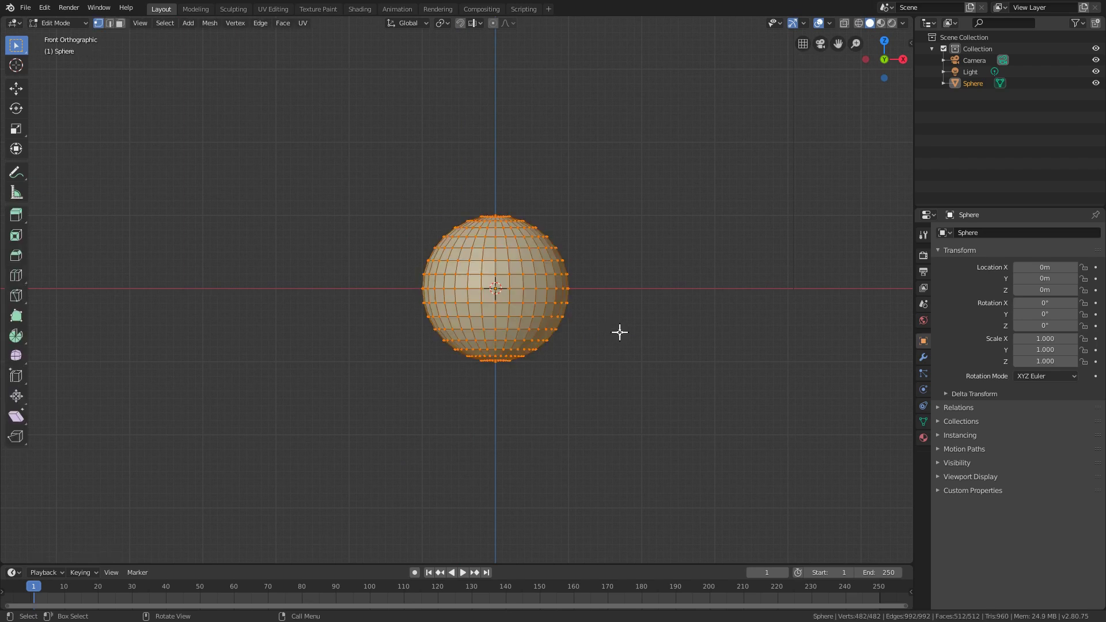
key("Tab")
middle_click_drag(489, 255, 453, 344)
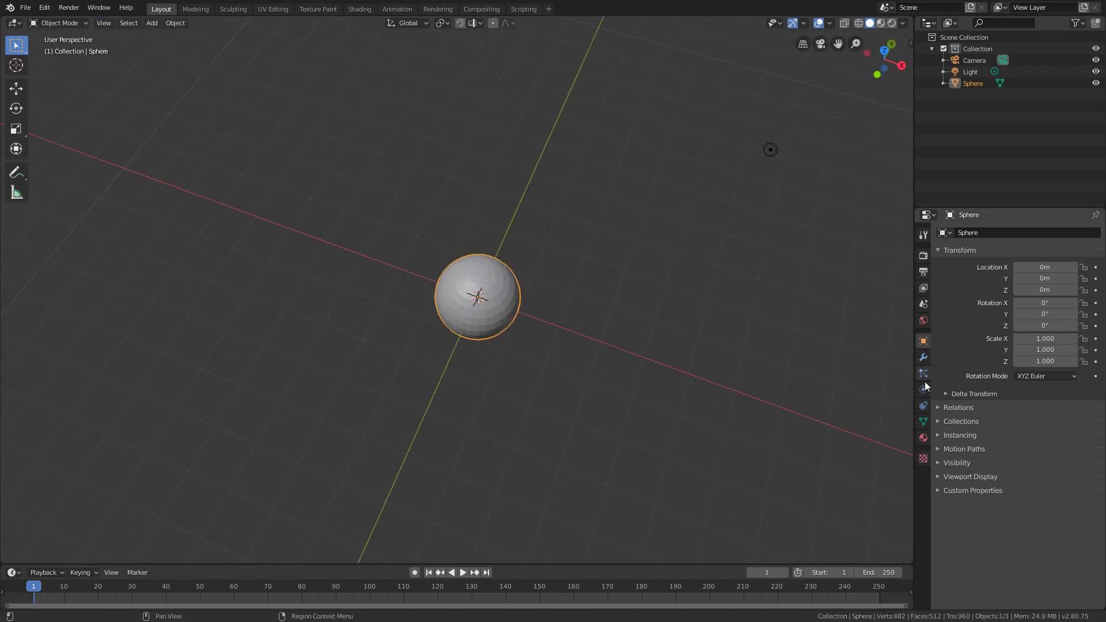
key("KP_1")
Step: In wireframe Edit Mode, box-select and delete the sphere's lower-half vertices
key("Tab")
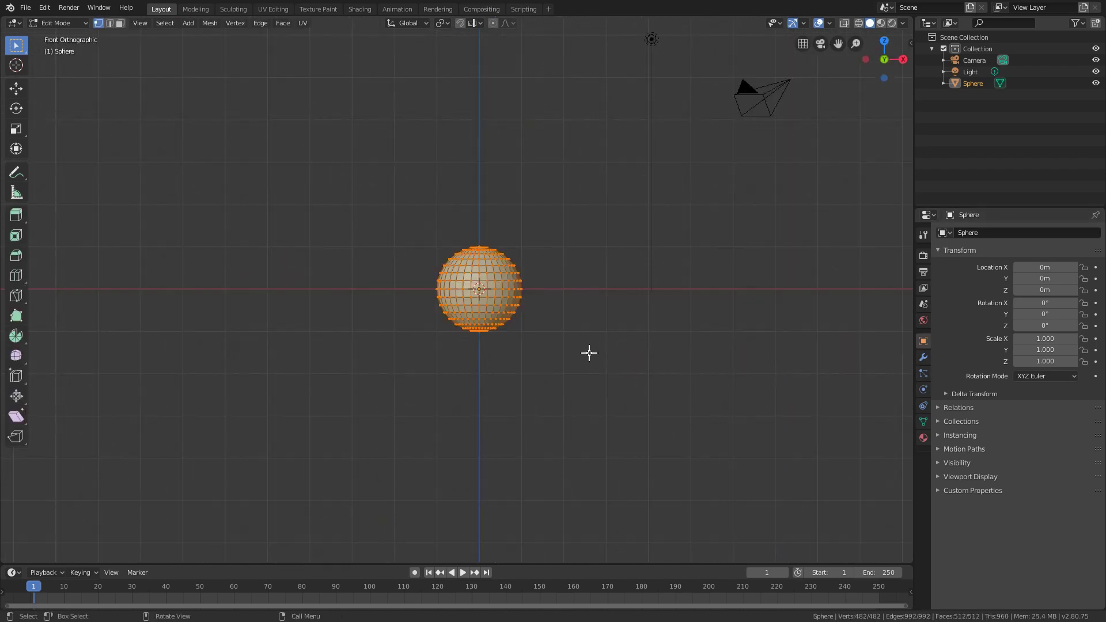
middle_click_drag(588, 353, 601, 299, "shift")
key("z")
left_click(508, 306)
scroll(519, 317, "up", 5)
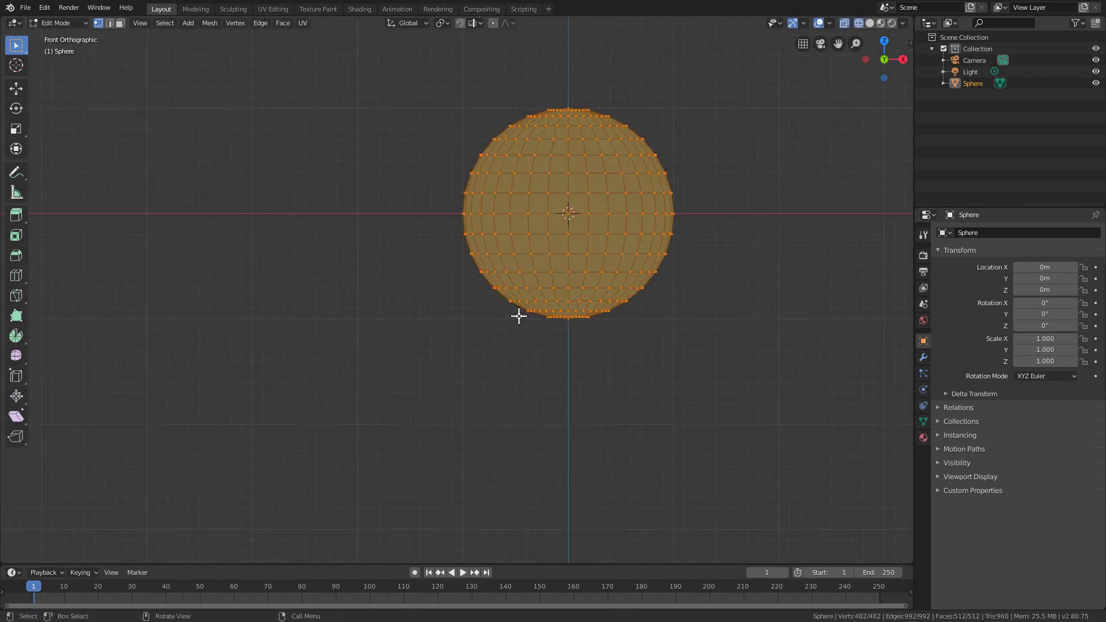
key("alt+a")
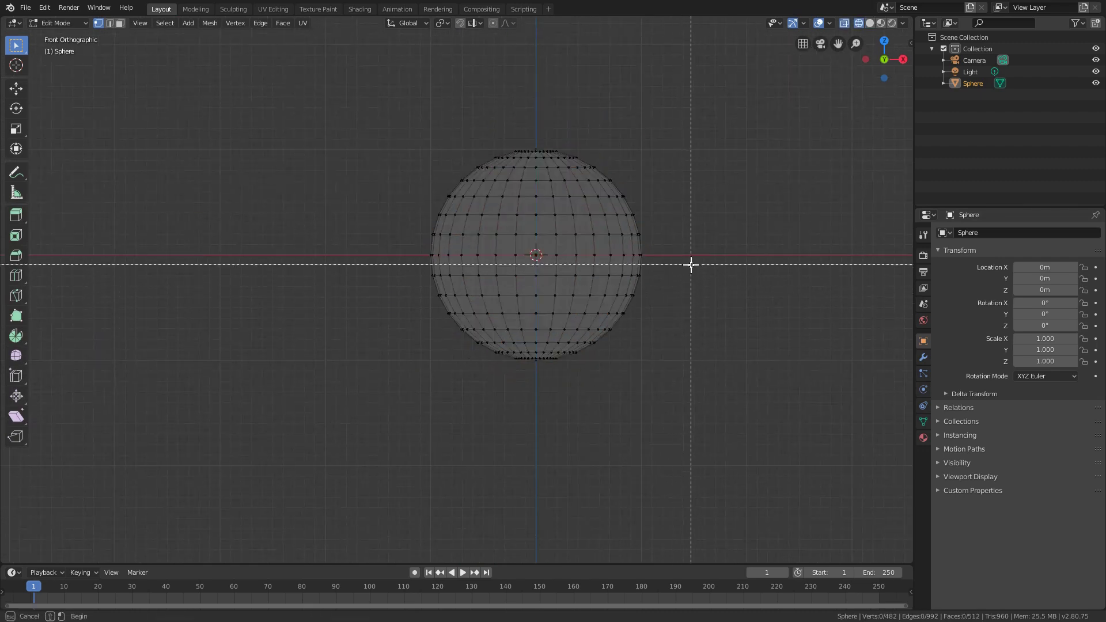
left_click_drag(692, 264, 386, 405)
key("x")
left_click(386, 409)
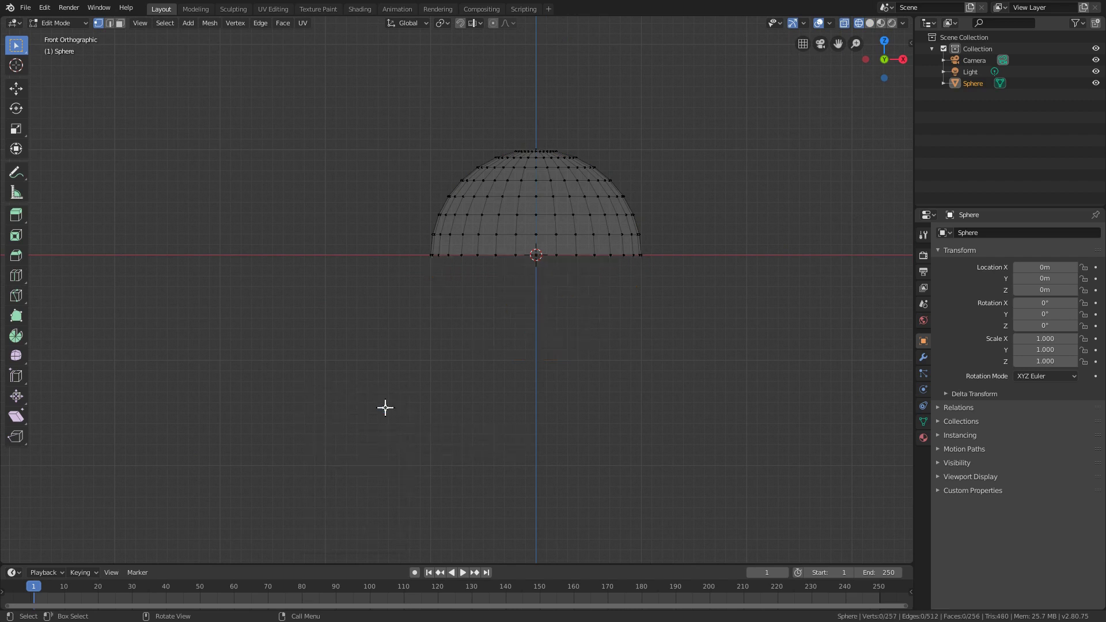
middle_click_drag(413, 284, 382, 381, "shift")
key("Tab")
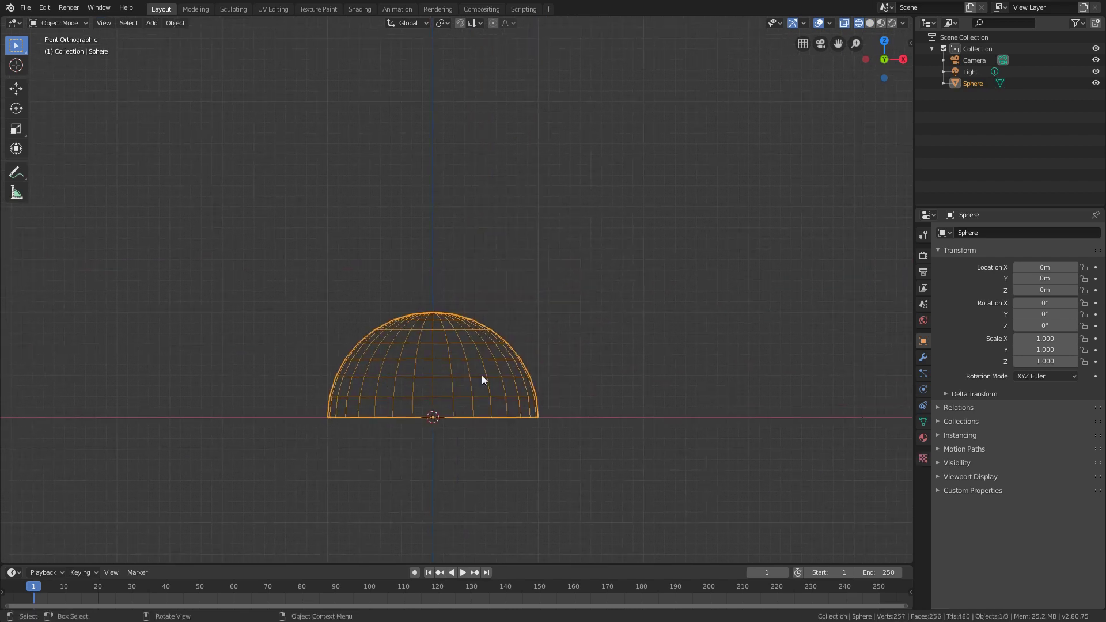
Step: Add a particle system to the hemisphere and play the animation to preview it
left_click(923, 374)
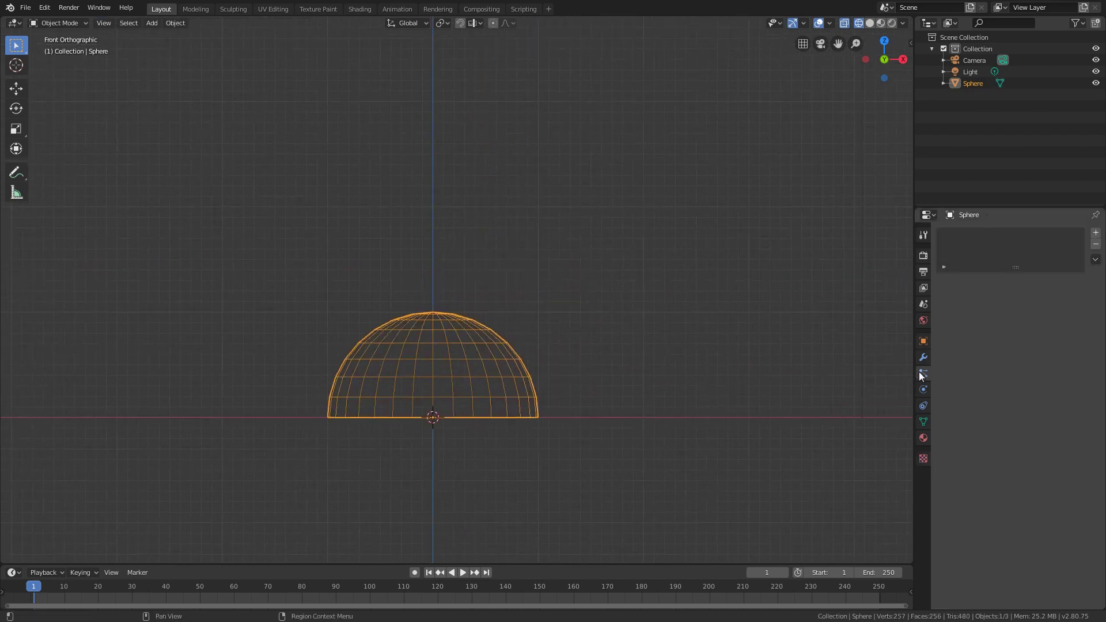
left_click(1095, 233)
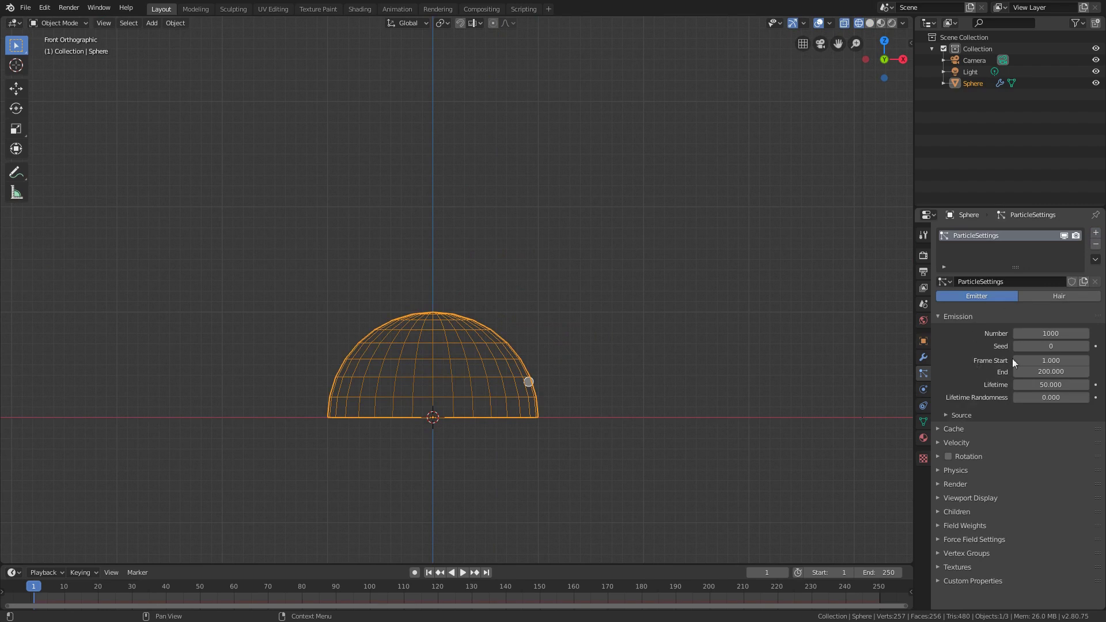
key("space")
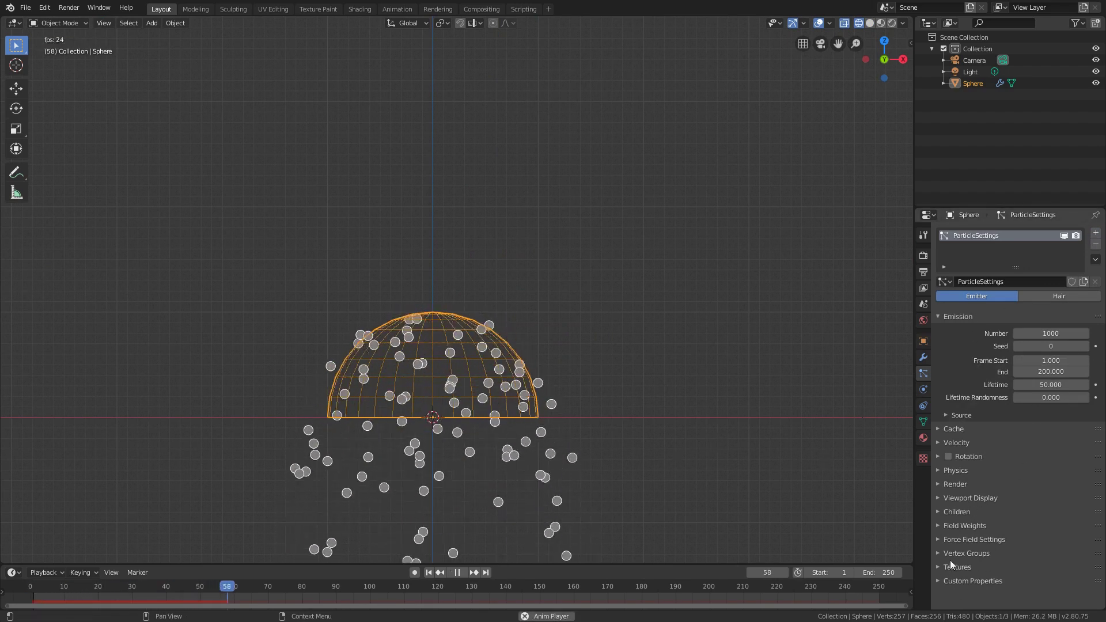
Step: Set Field Weights Gravity to 0 and Normal velocity to 2 m/s, then stop playback
left_click(939, 527)
left_click_drag(1032, 557, 957, 559)
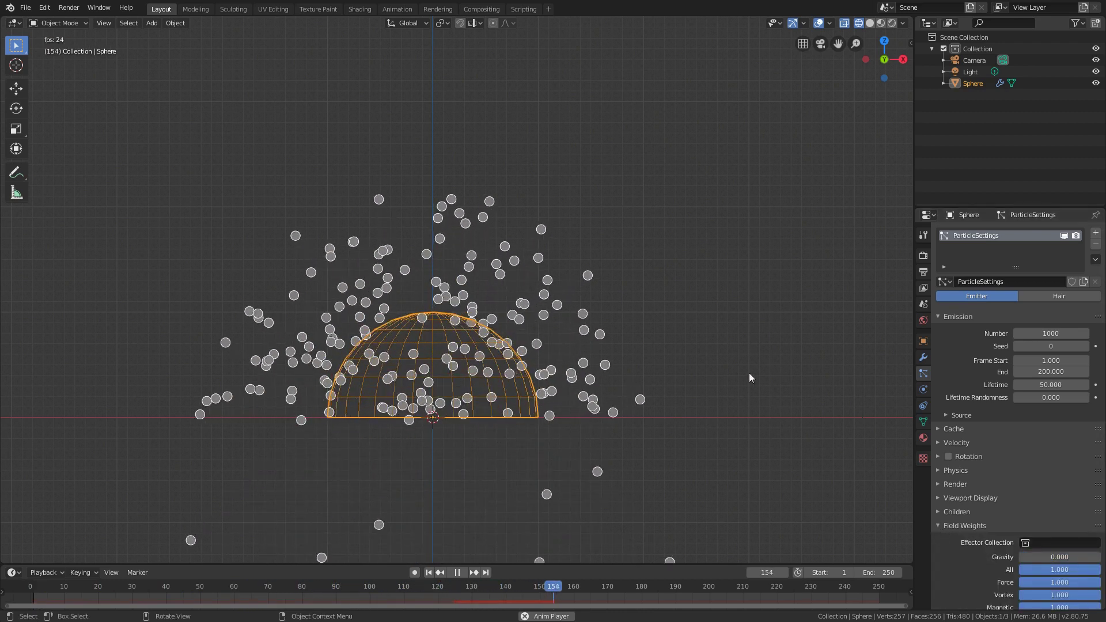
left_click(947, 443)
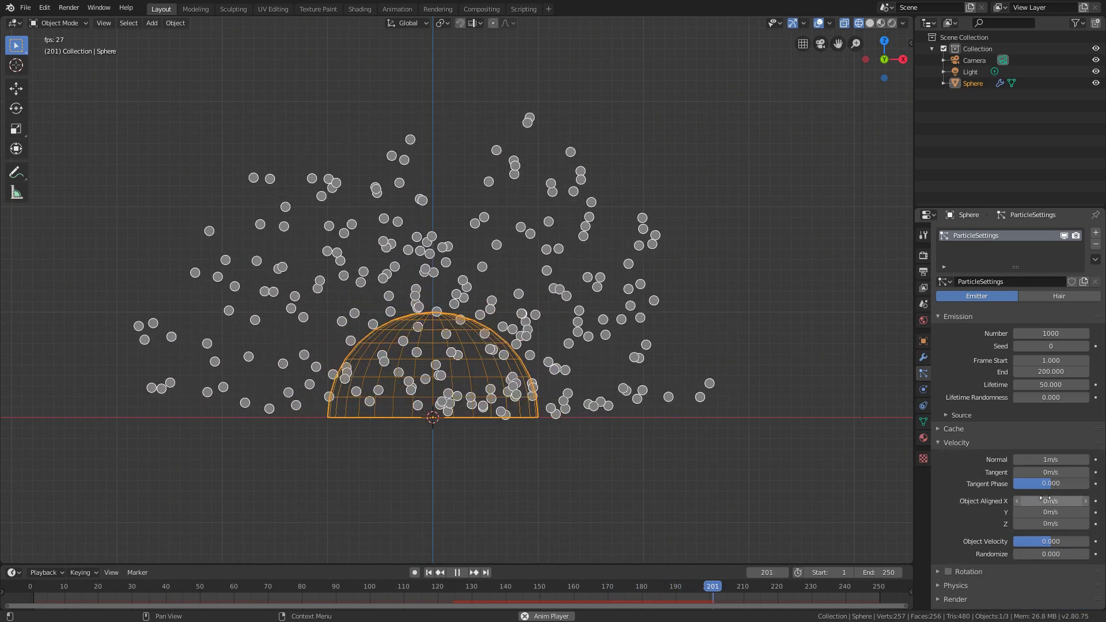
left_click(1043, 459)
type("2")
key("Return")
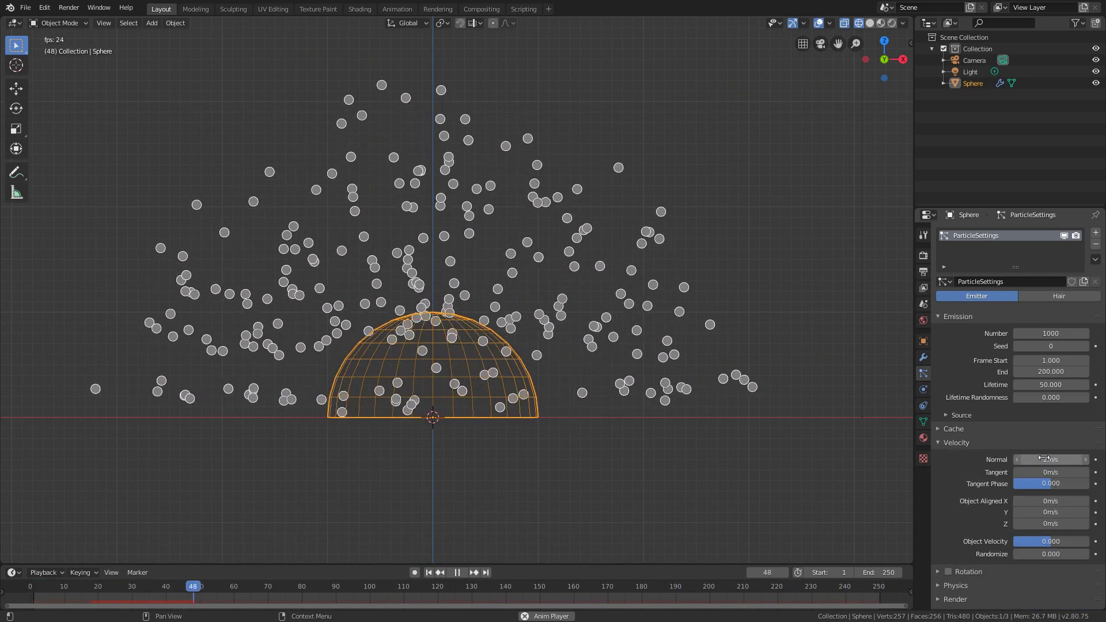
key("space")
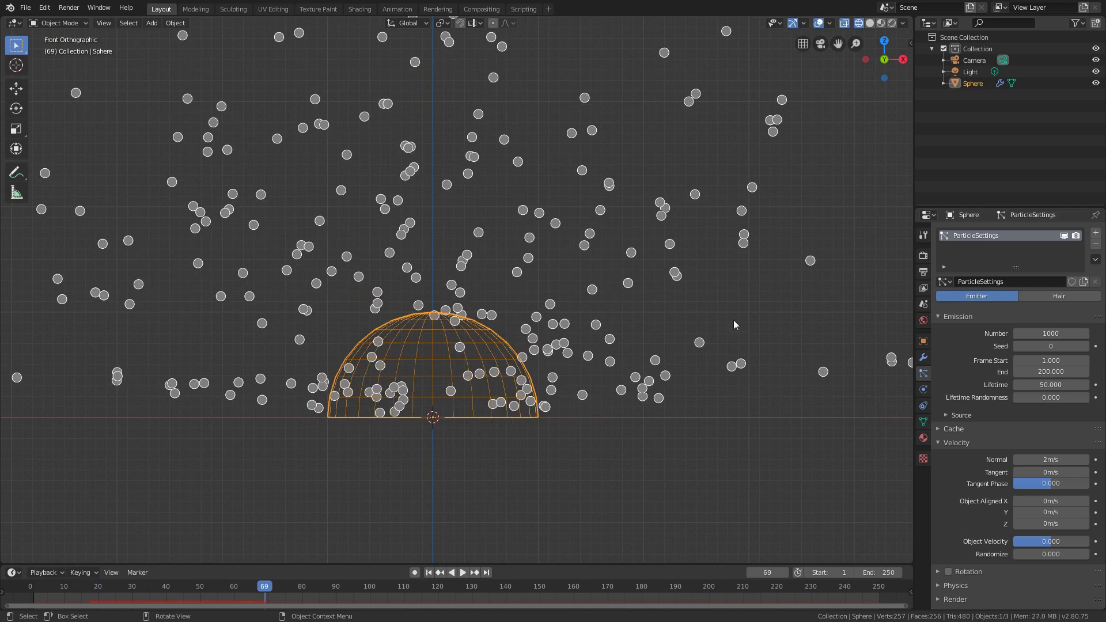
scroll(519, 311, "down", 3)
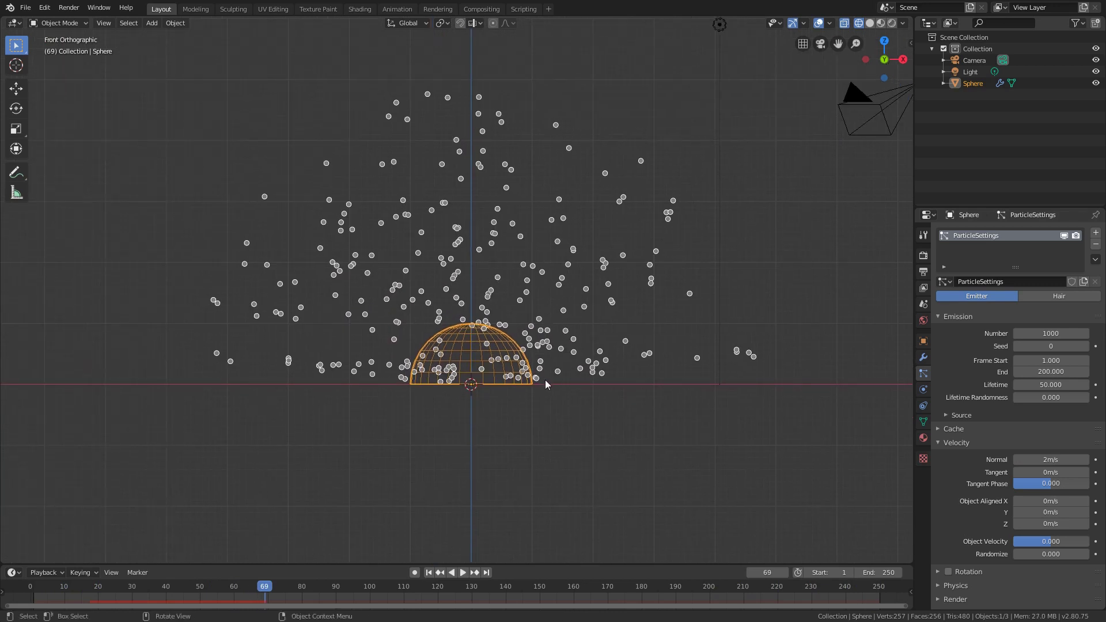
key("shift+a")
mouse_move(545, 379)
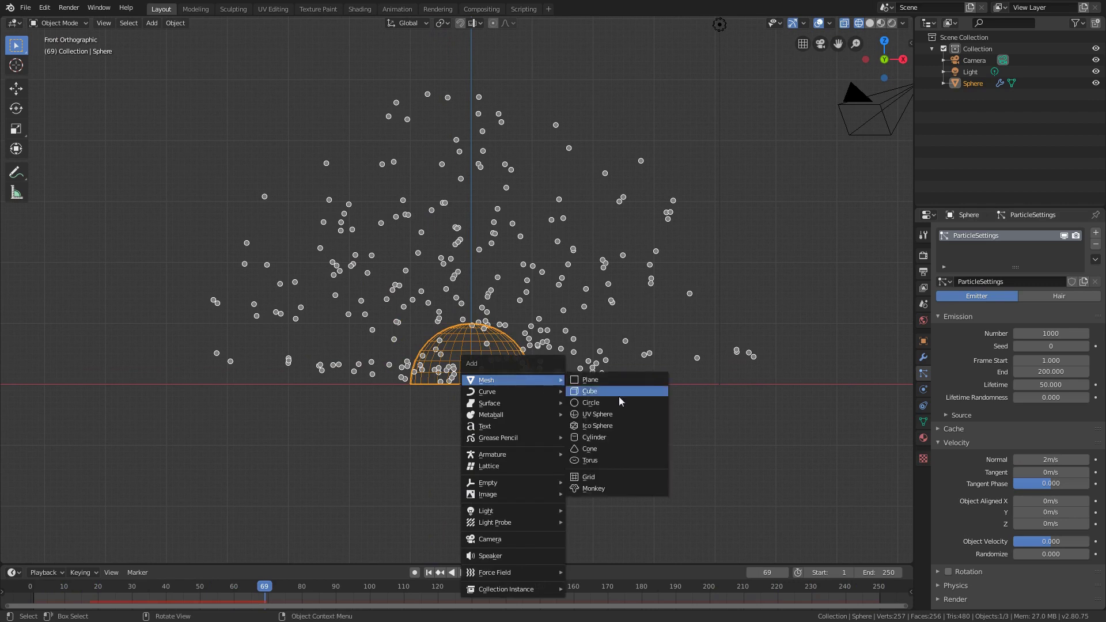
Step: Add a second UV sphere, Sphere.001, with a 0.1 m radius
left_click(624, 414)
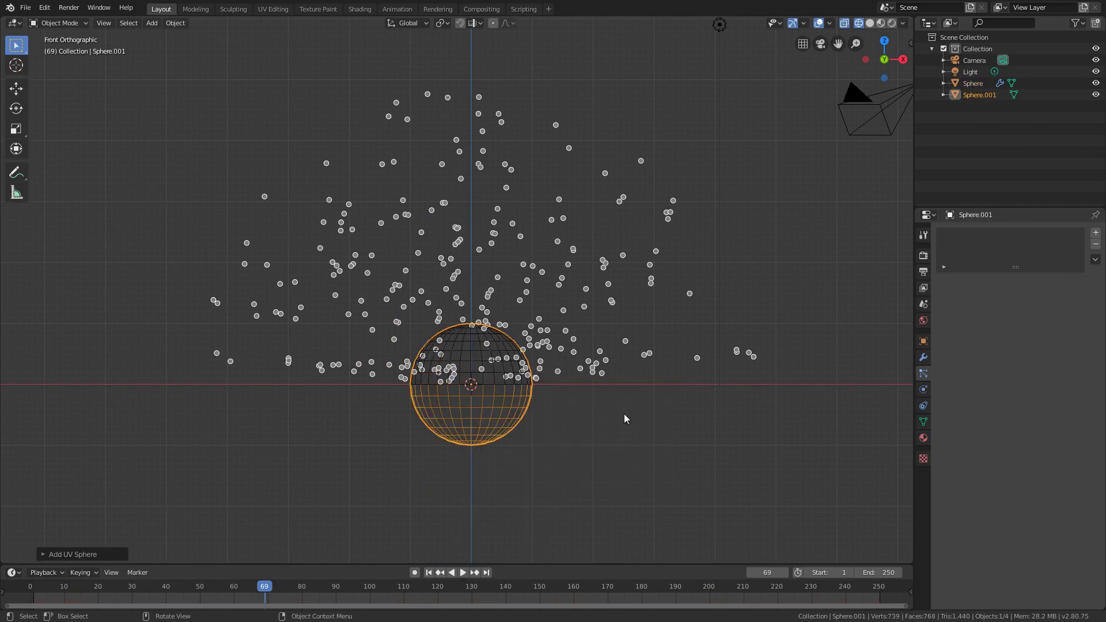
left_click(40, 554)
left_click(149, 454)
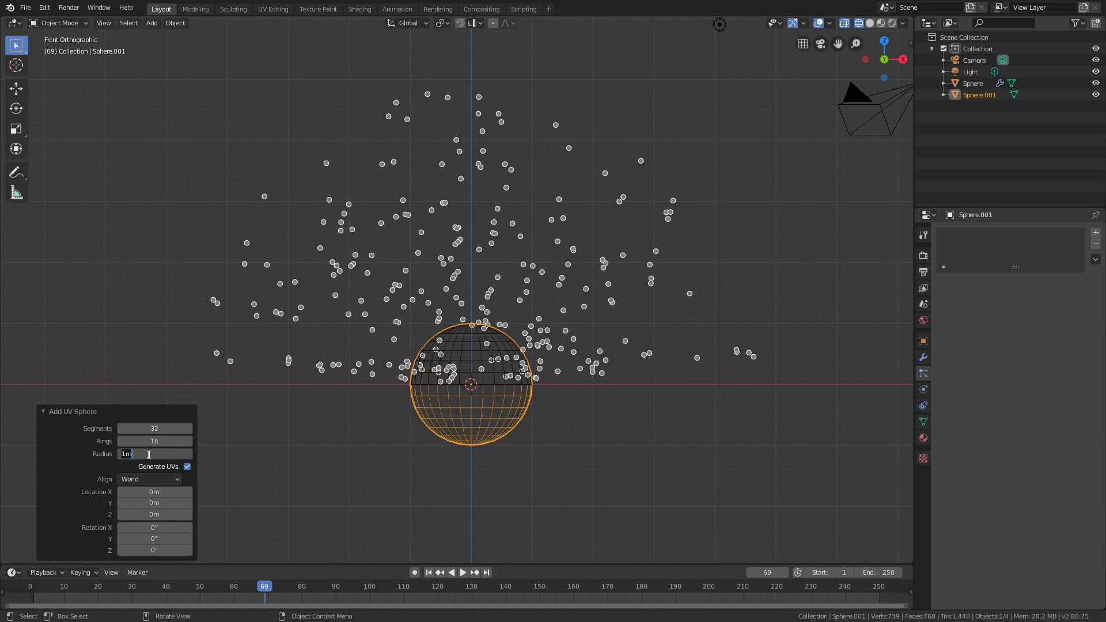
type(".1")
key("Return")
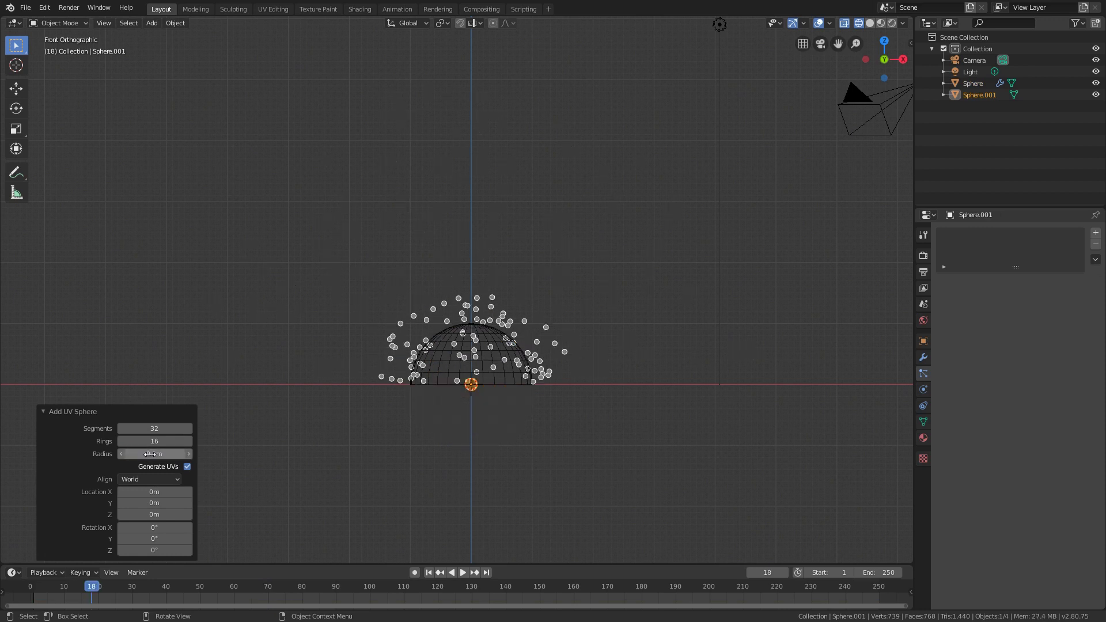
scroll(513, 357, "up", 3)
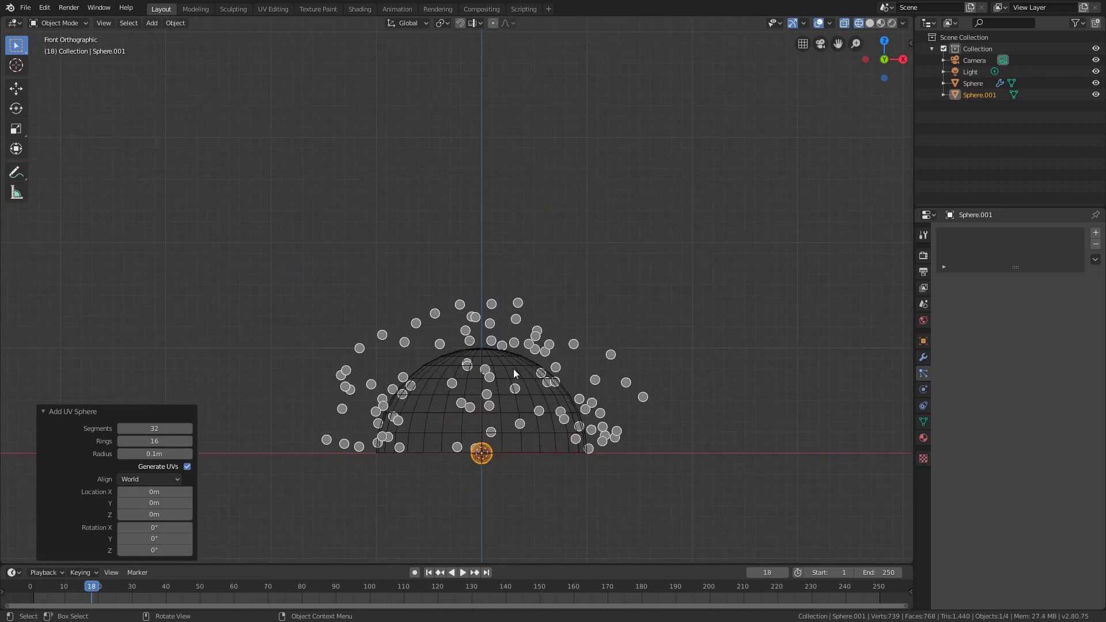
right_click(521, 329)
Step: Render the hemisphere's particles as Sphere.001 object instances at scale 0.500
left_click(973, 83)
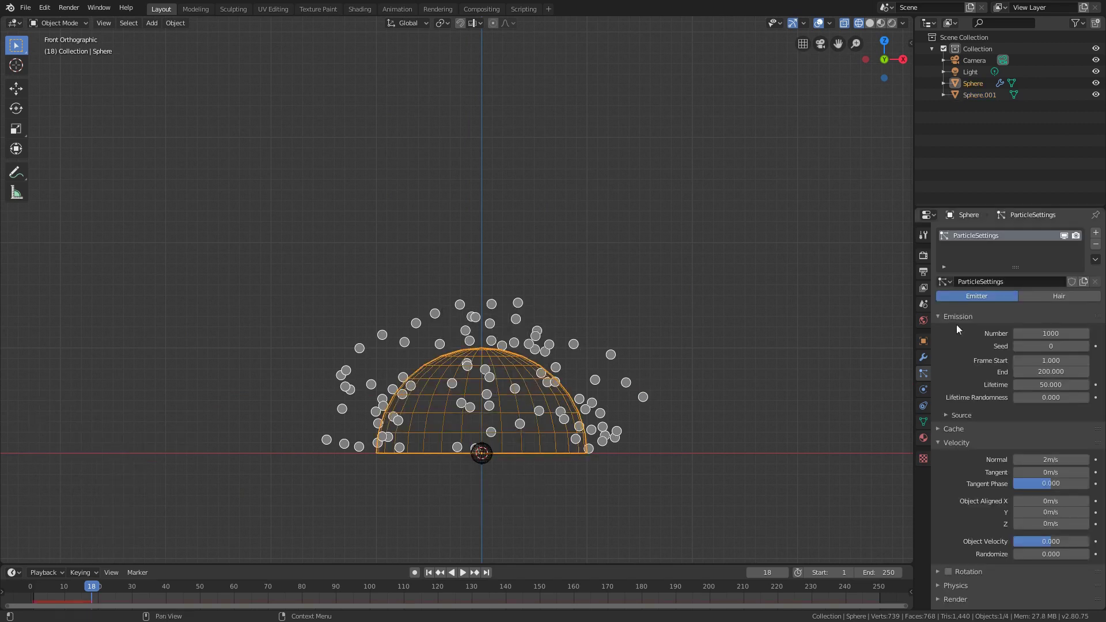
scroll(1063, 430, "down", 10)
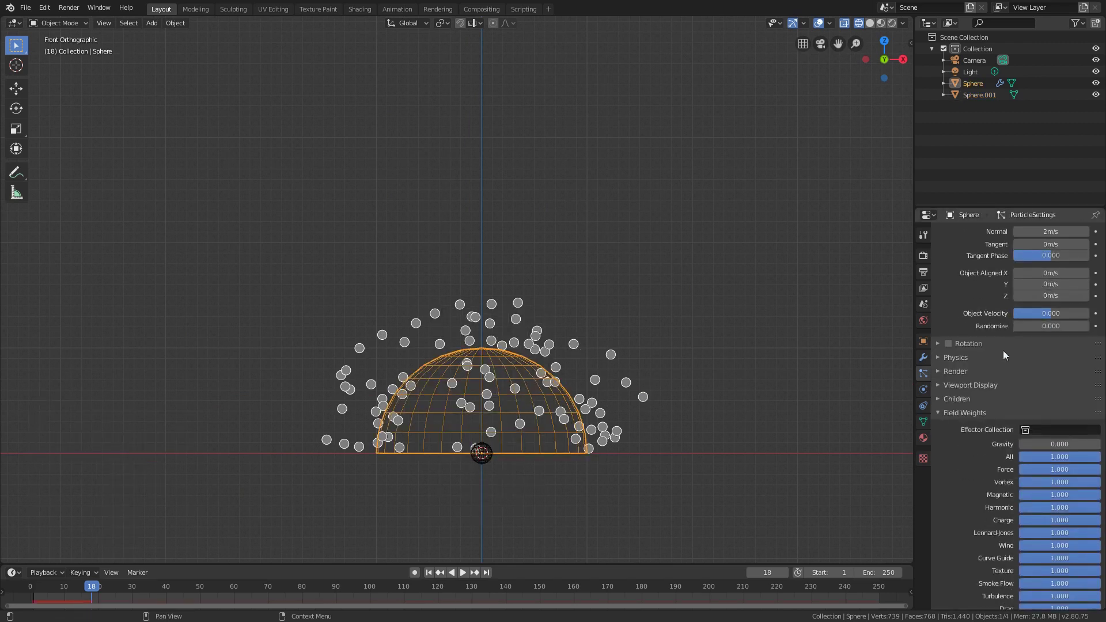
left_click(958, 371)
left_click(1060, 387)
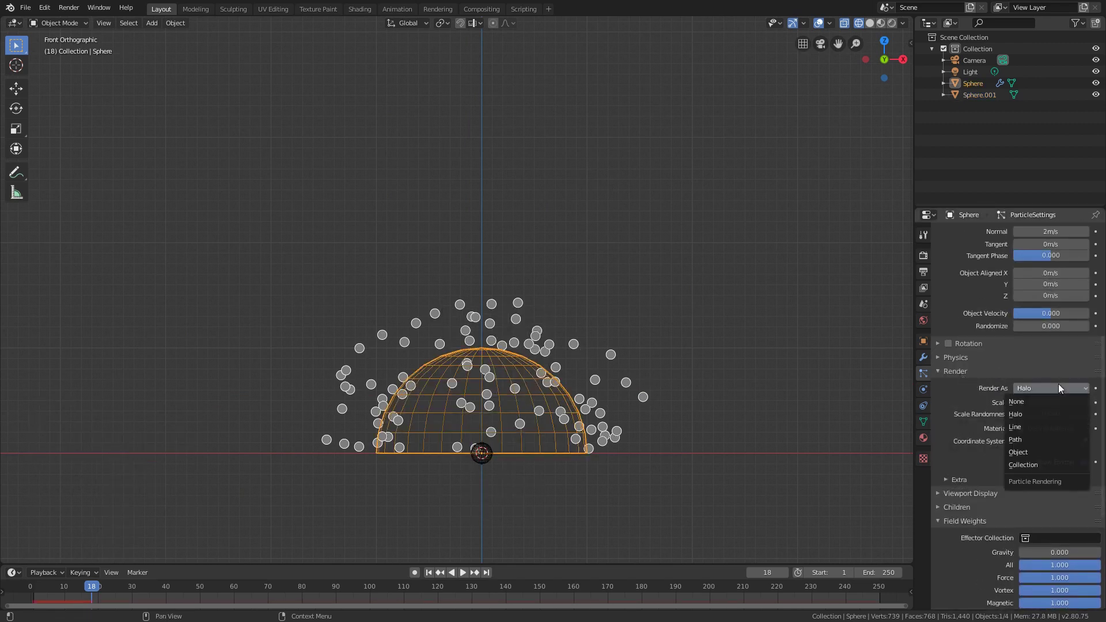
left_click(1036, 452)
scroll(1086, 403, "down", 4)
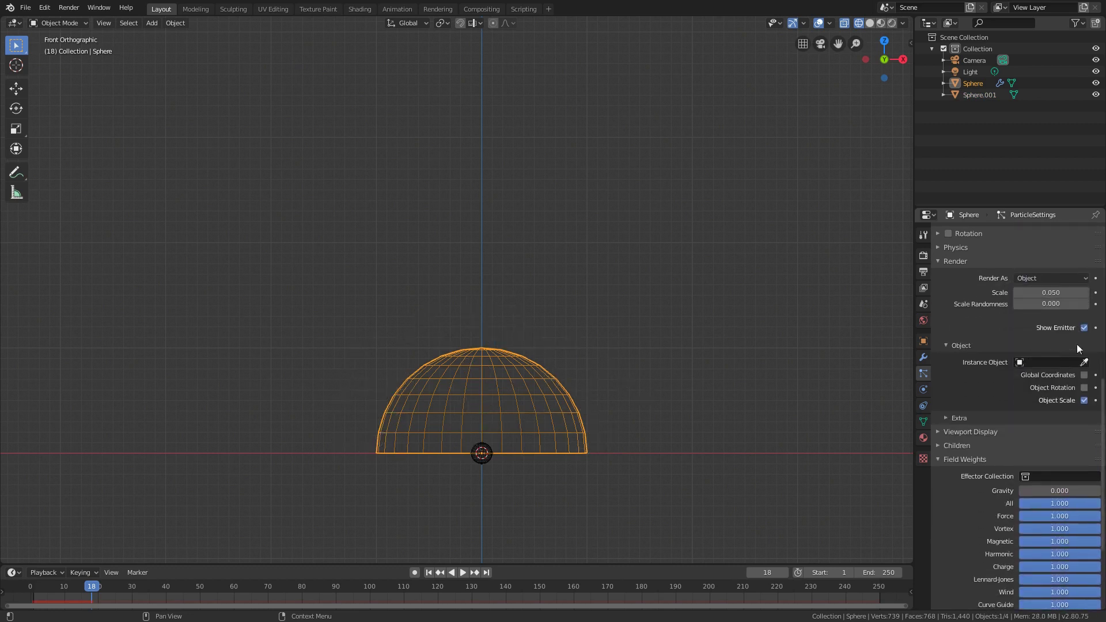
left_click(1054, 363)
left_click(1010, 414)
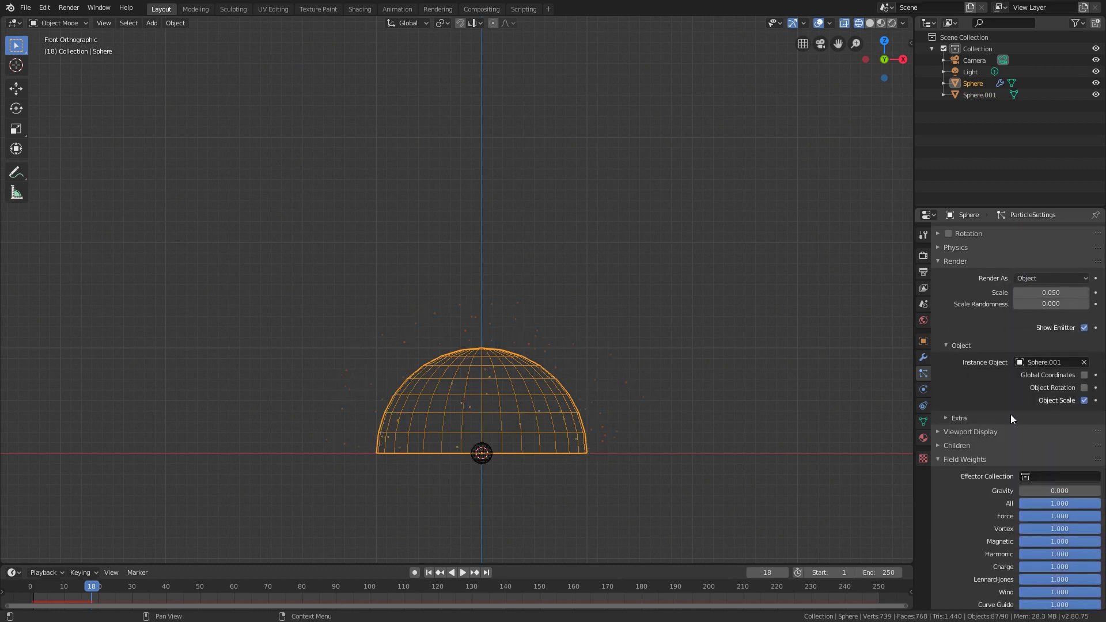
left_click(1051, 293)
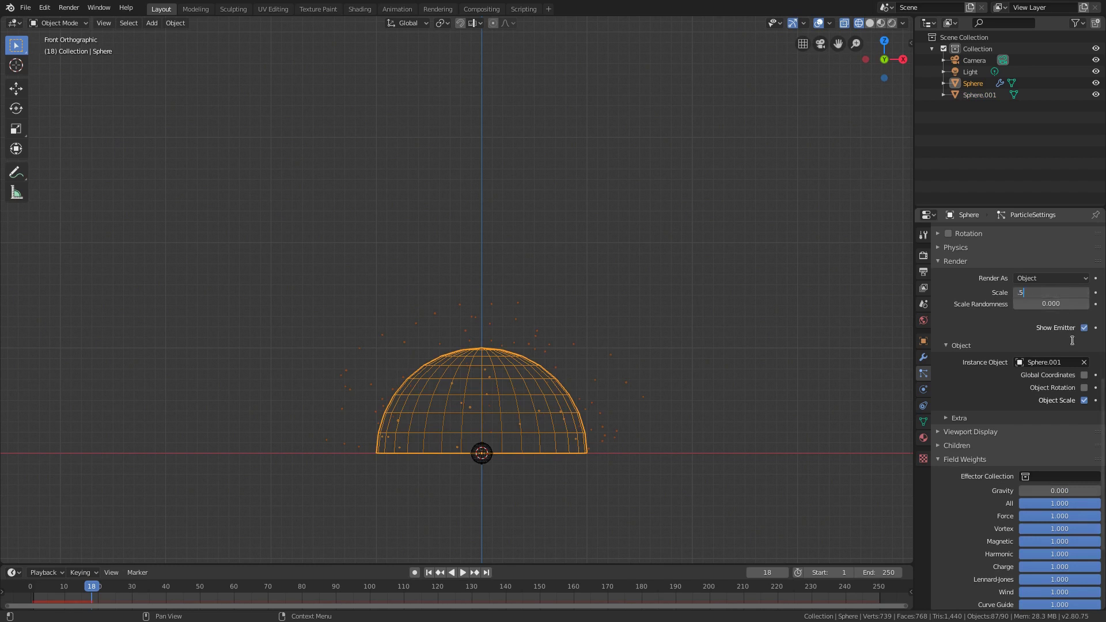
key("Return")
Step: Switch the viewport to solid shading and play the particle animation
scroll(575, 275, "up", 4)
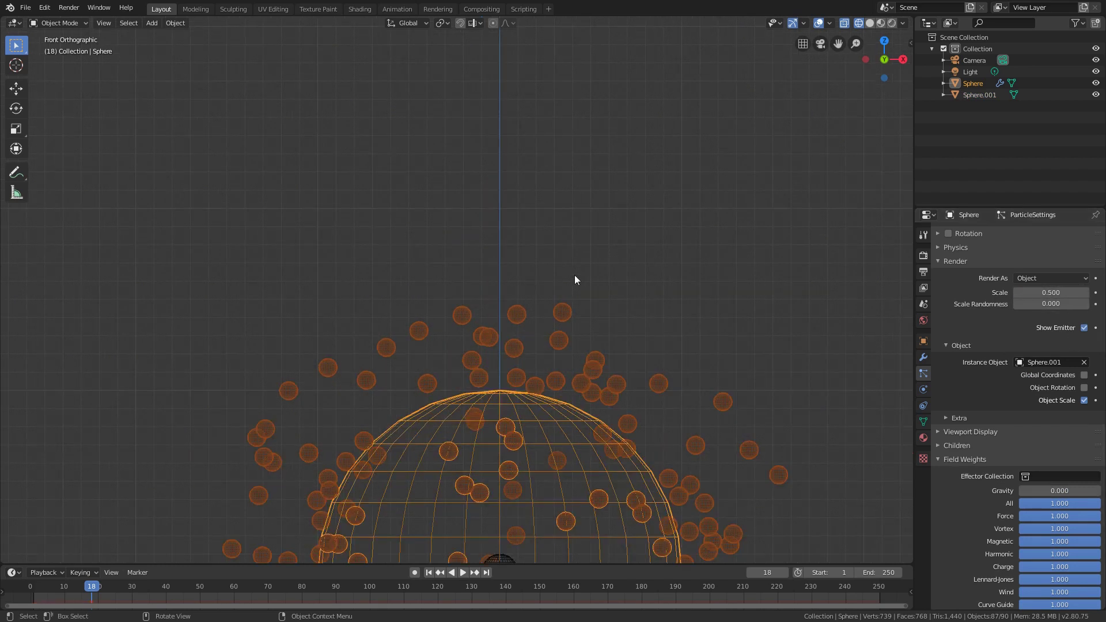
scroll(586, 362, "down", 3)
middle_click_drag(586, 361, 511, 324, "shift")
key("shift+z")
key("space")
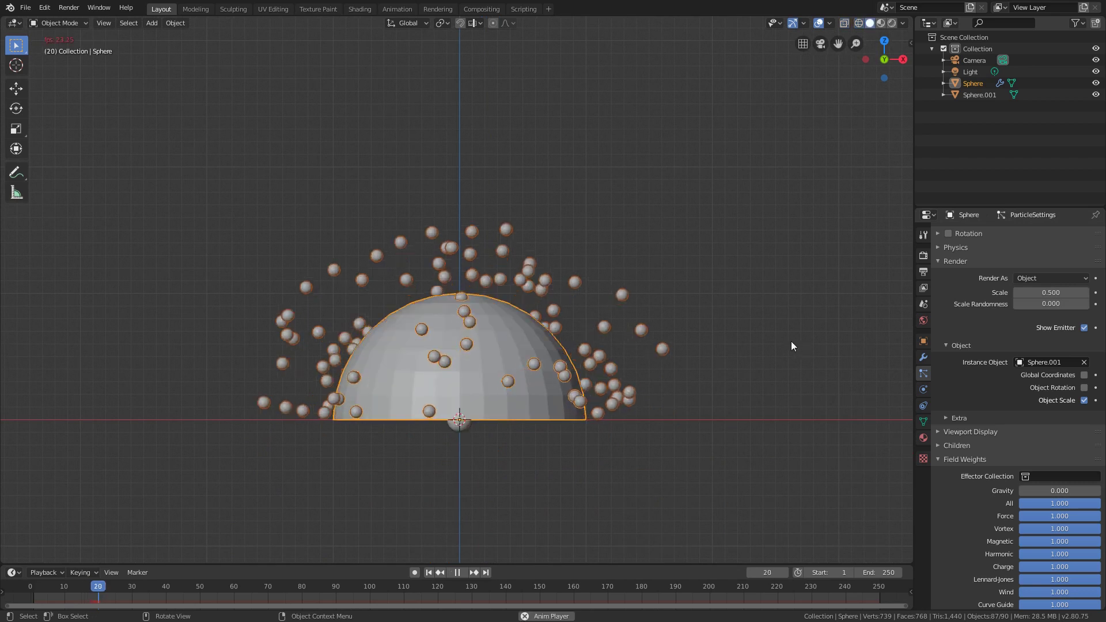
Step: Stop playback at frame 64 and center the particle cloud in view
key("space")
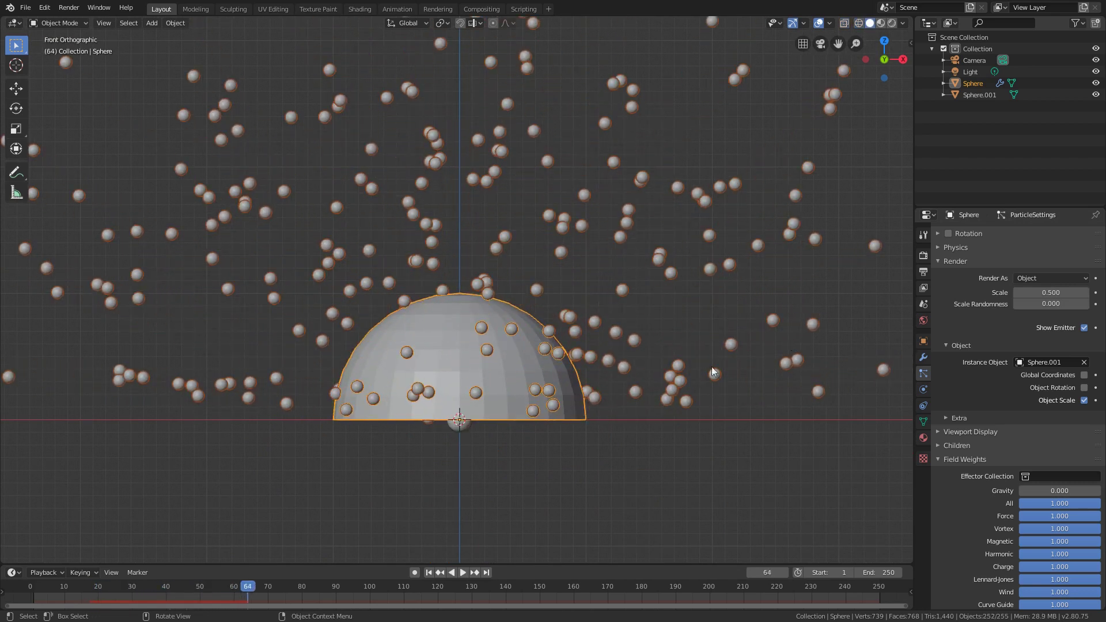
middle_click_drag(560, 293, 590, 372, "shift")
scroll(576, 384, "down", 3)
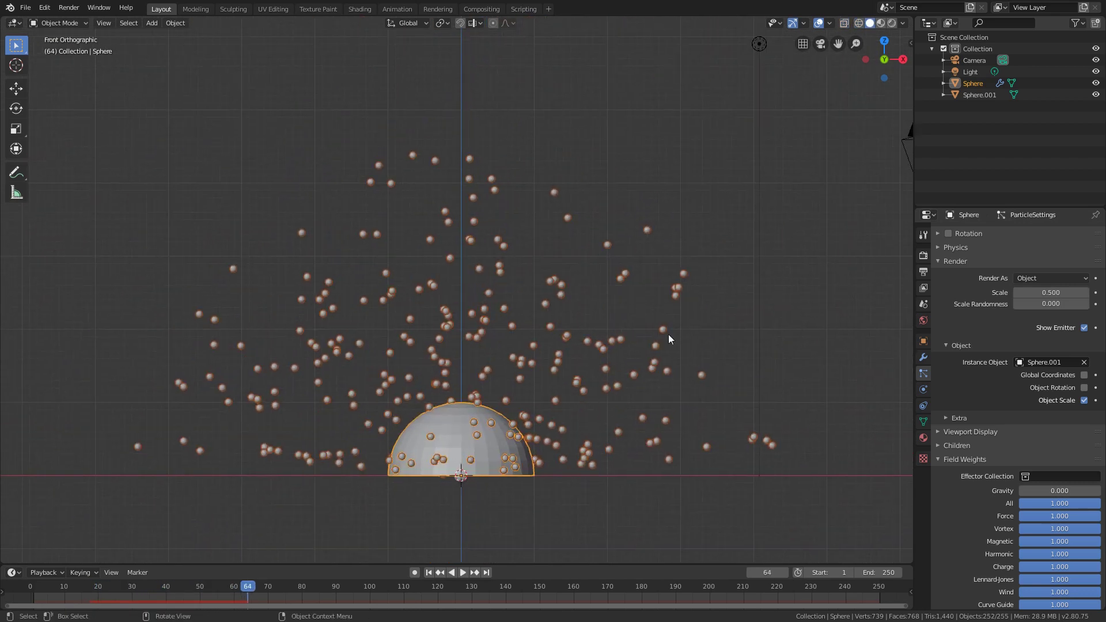
middle_click_drag(623, 314, 595, 306, "shift")
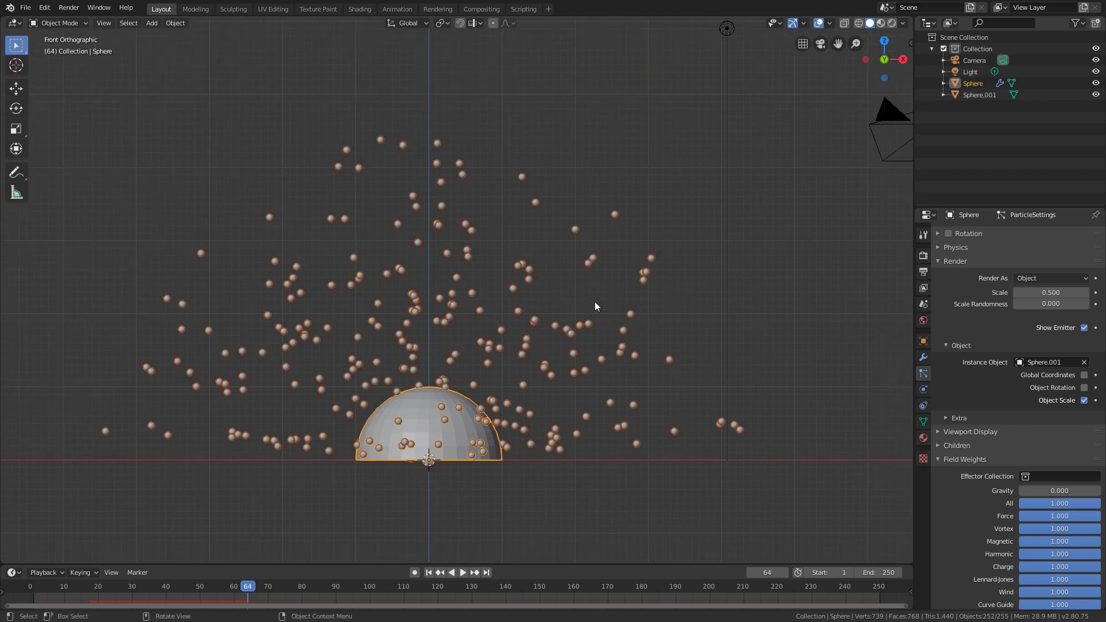
Step: Create a Particles Link object in the IK-PL panel and regenerate it in Network mode
key("n")
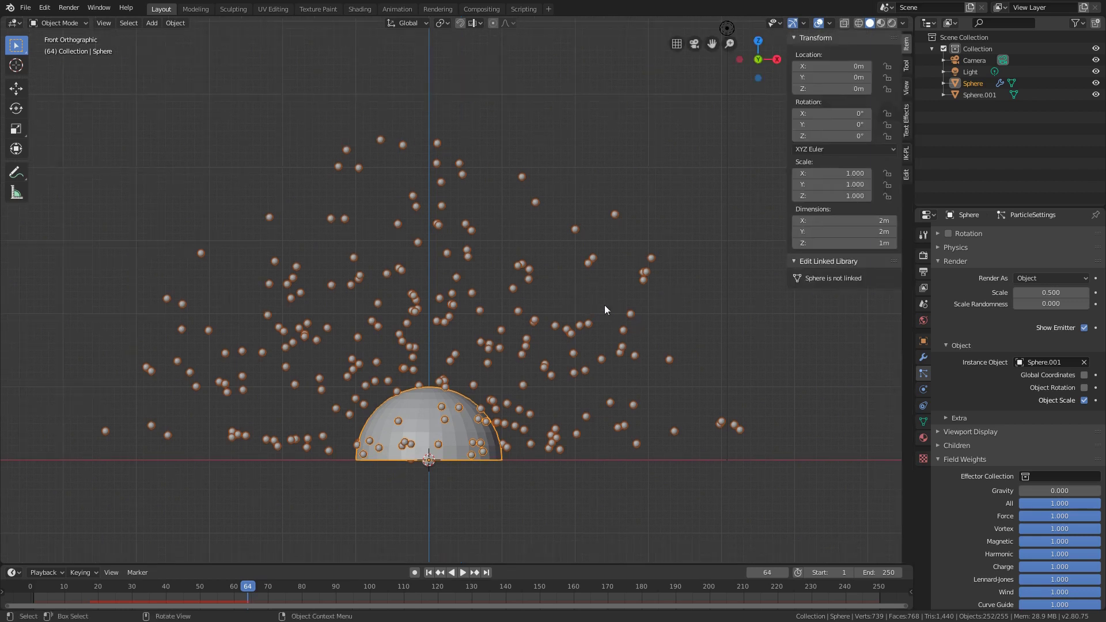
left_click(906, 154)
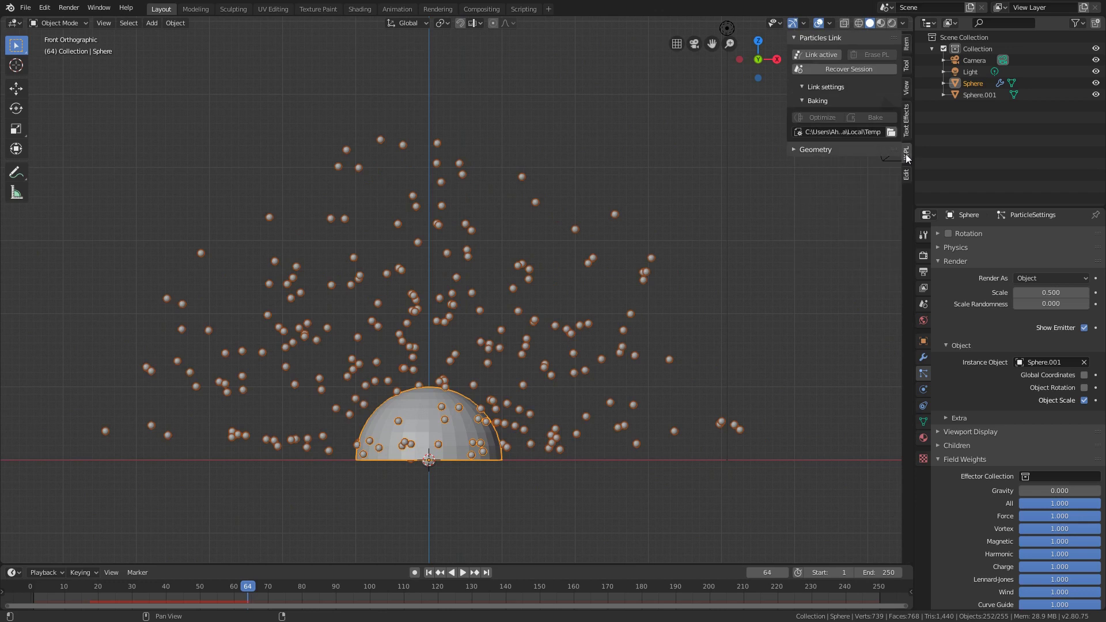
left_click(830, 54)
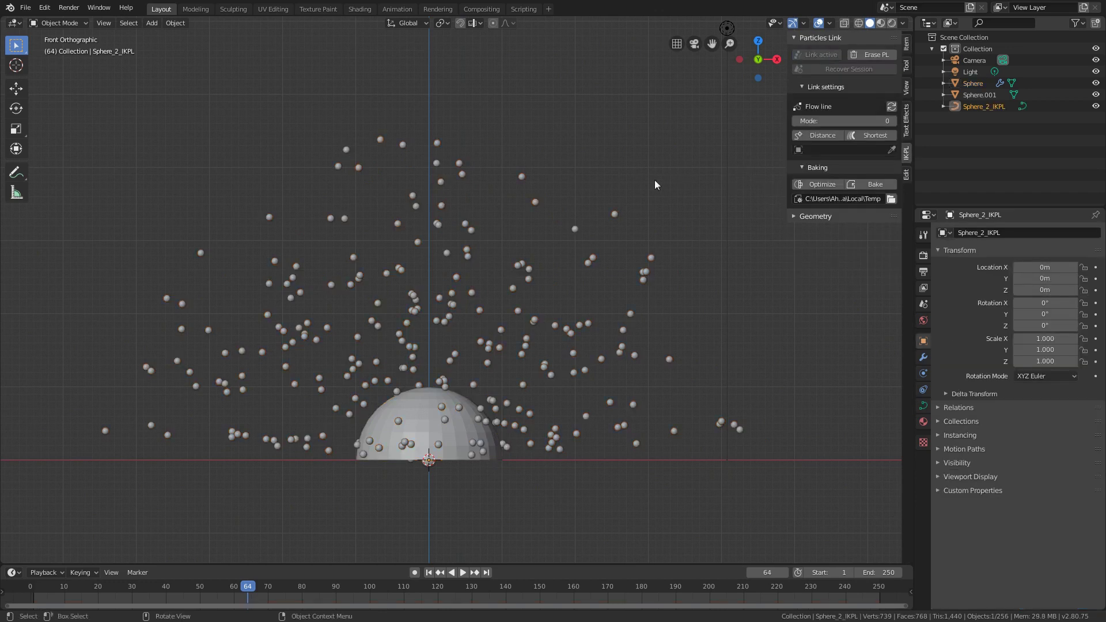
key("space")
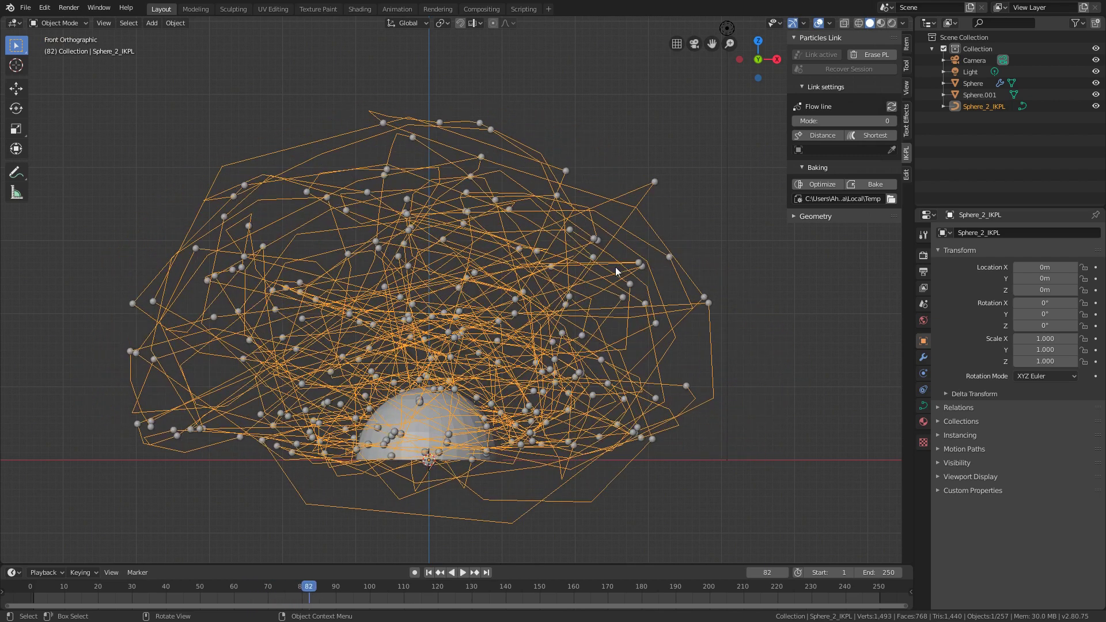
left_click(894, 121)
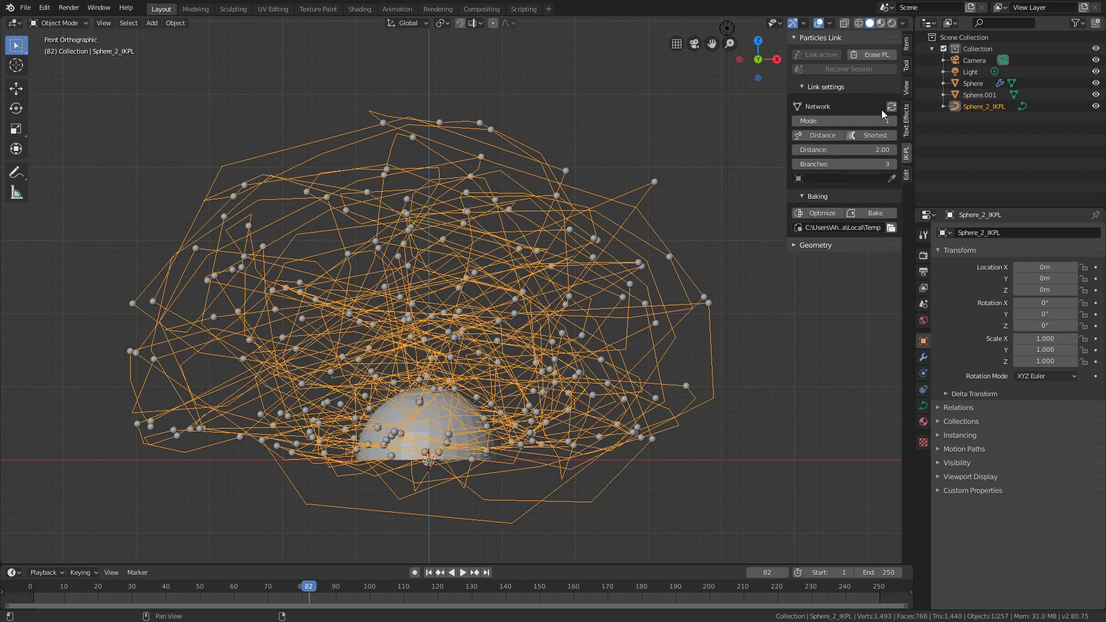
left_click(892, 107)
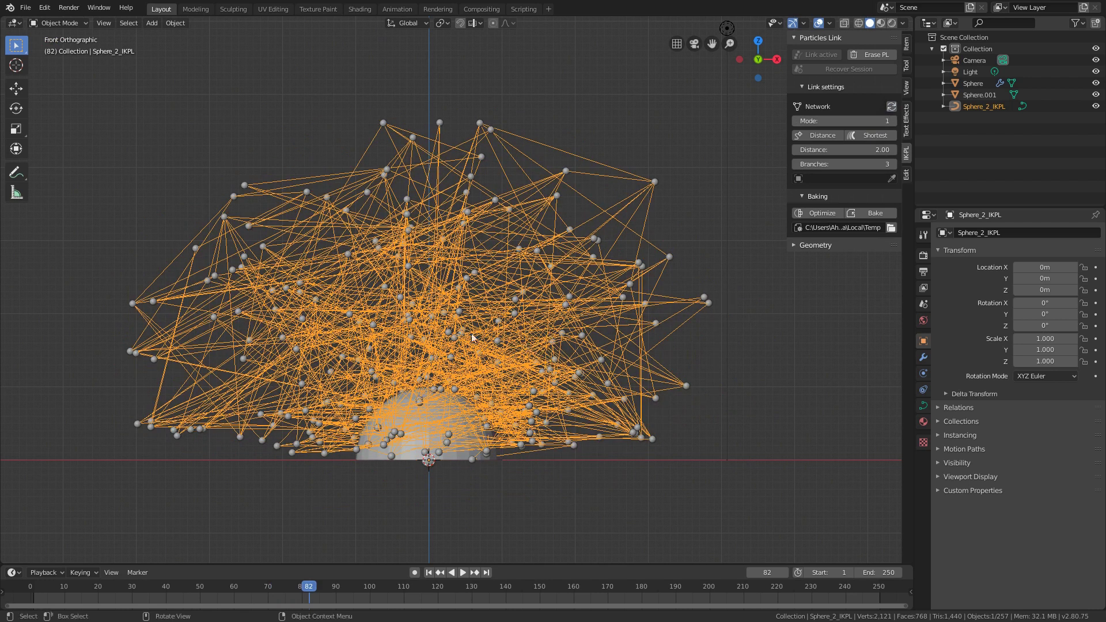
middle_click_drag(472, 337, 491, 343, "shift")
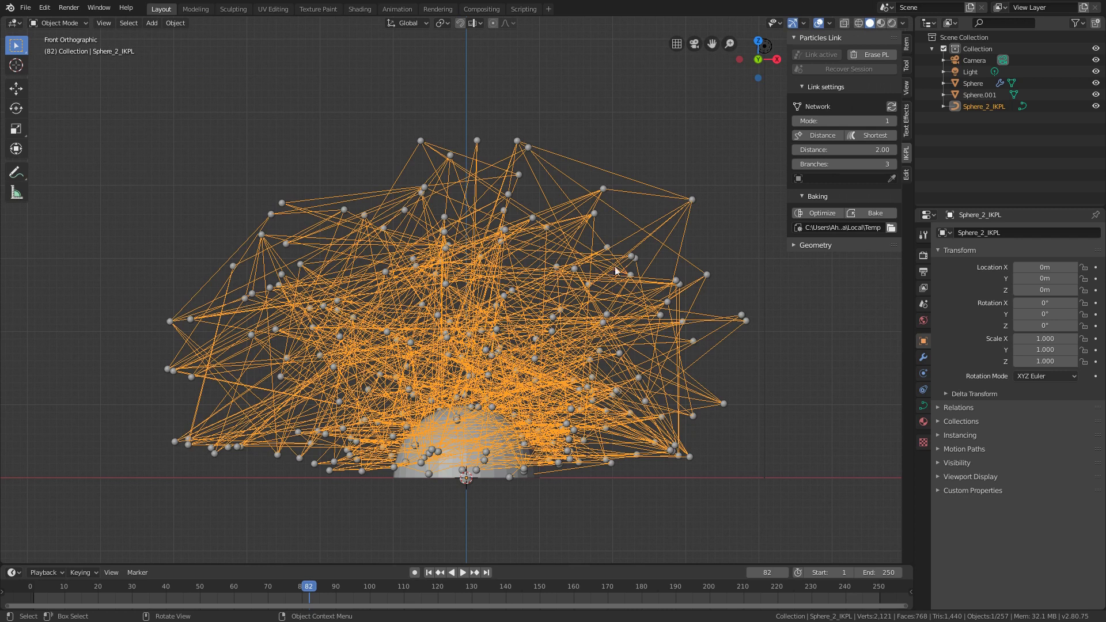
middle_click_drag(358, 334, 499, 364, "shift")
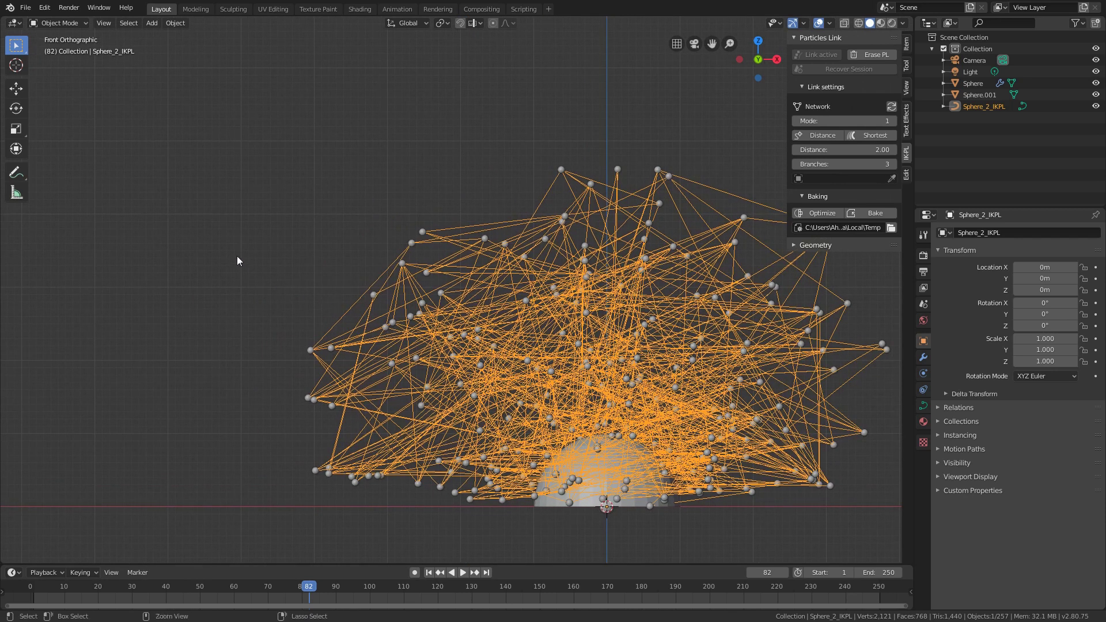
Step: Add a Bezier circle left of the network, then reselect the network and expand Geometry
right_click(141, 230, "shift")
middle_click_drag(269, 351, 269, 298, "shift")
key("shift+a")
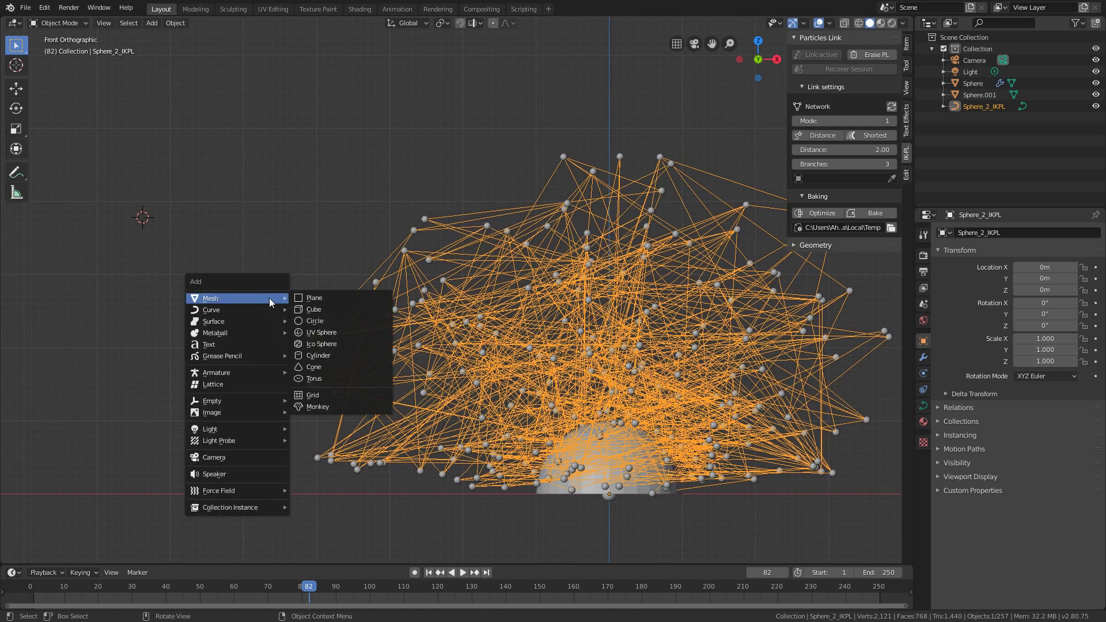
mouse_move(260, 311)
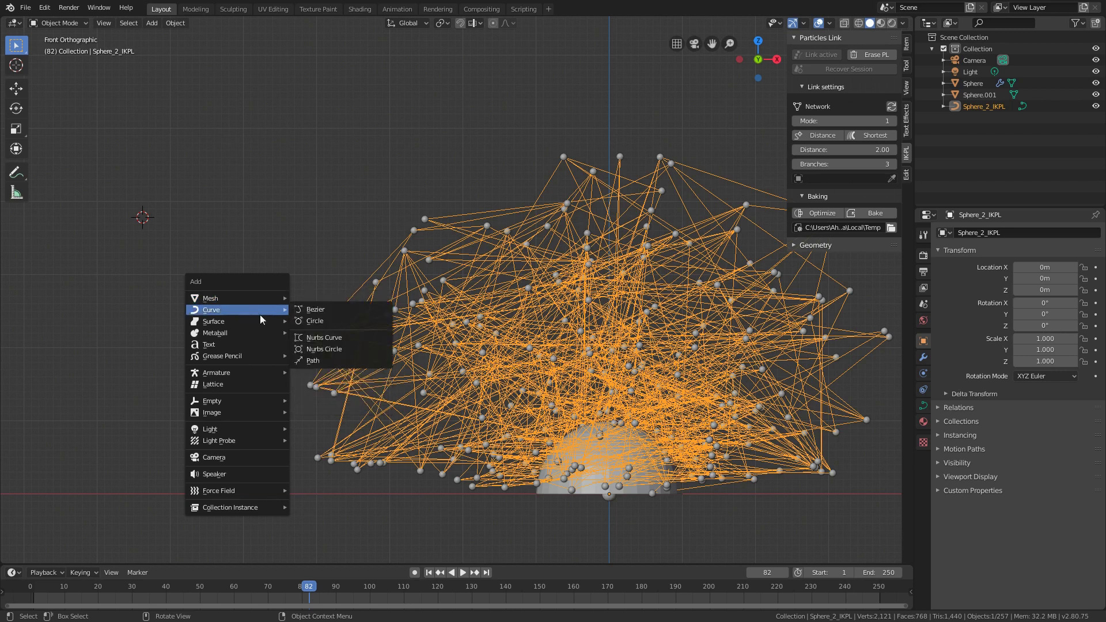
left_click(325, 320)
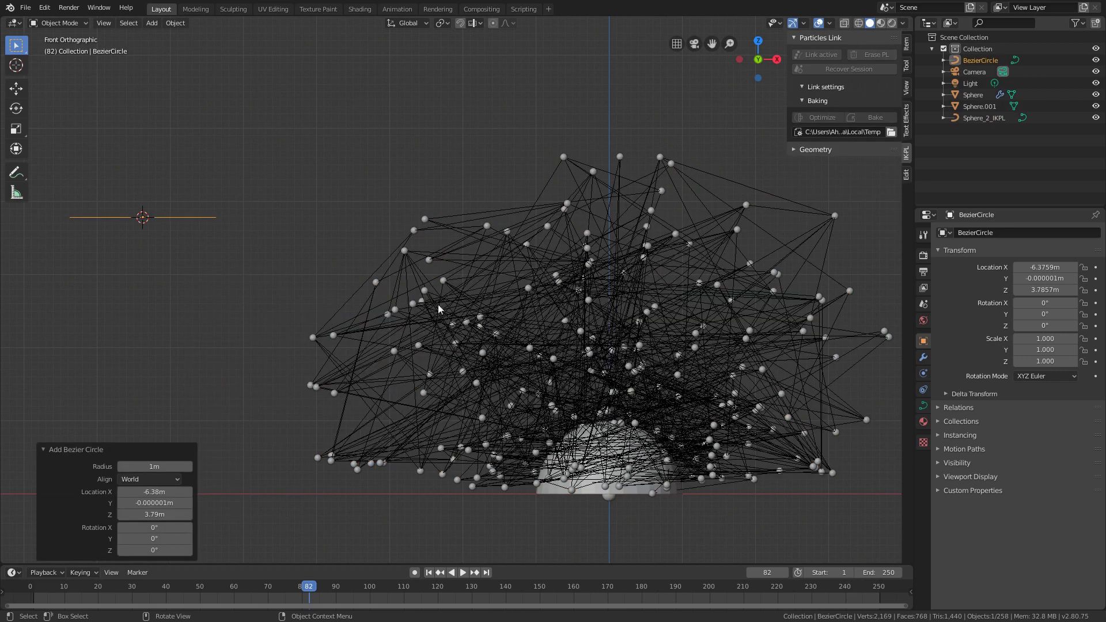
left_click(479, 212)
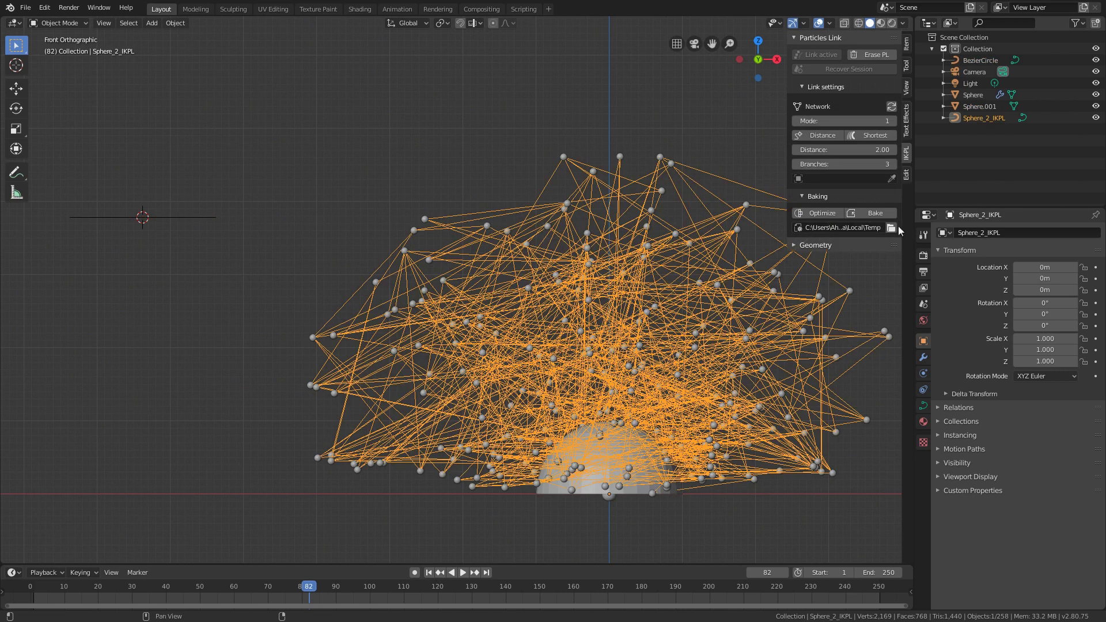
left_click(806, 247)
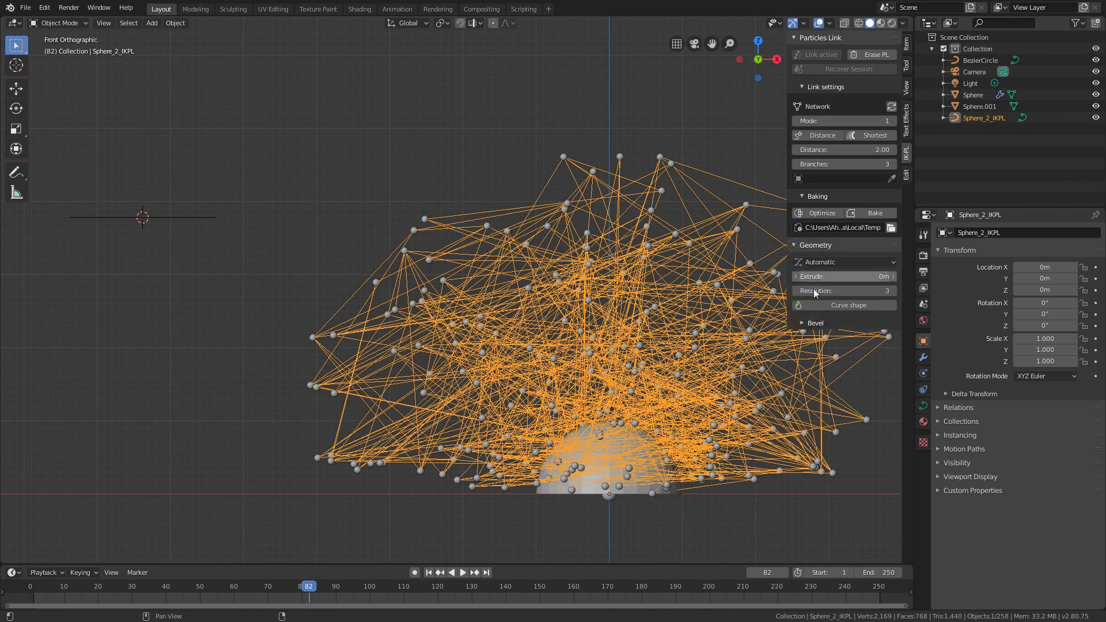
Step: Set BezierCircle as the network's bevel object to turn links into tubes
left_click(801, 323)
left_click(824, 354)
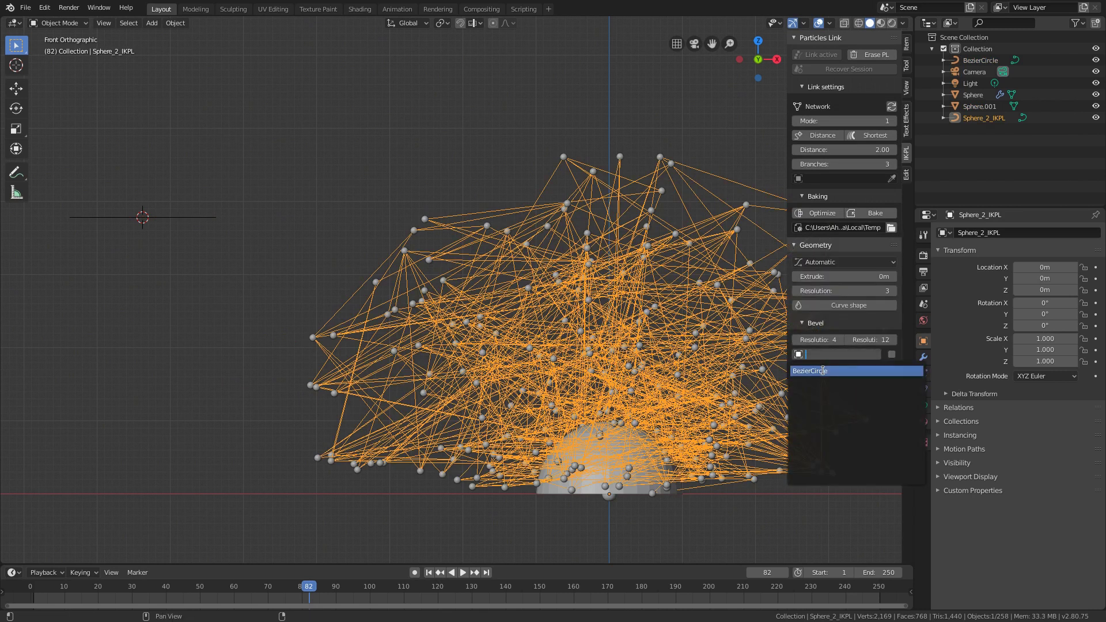
left_click(823, 370)
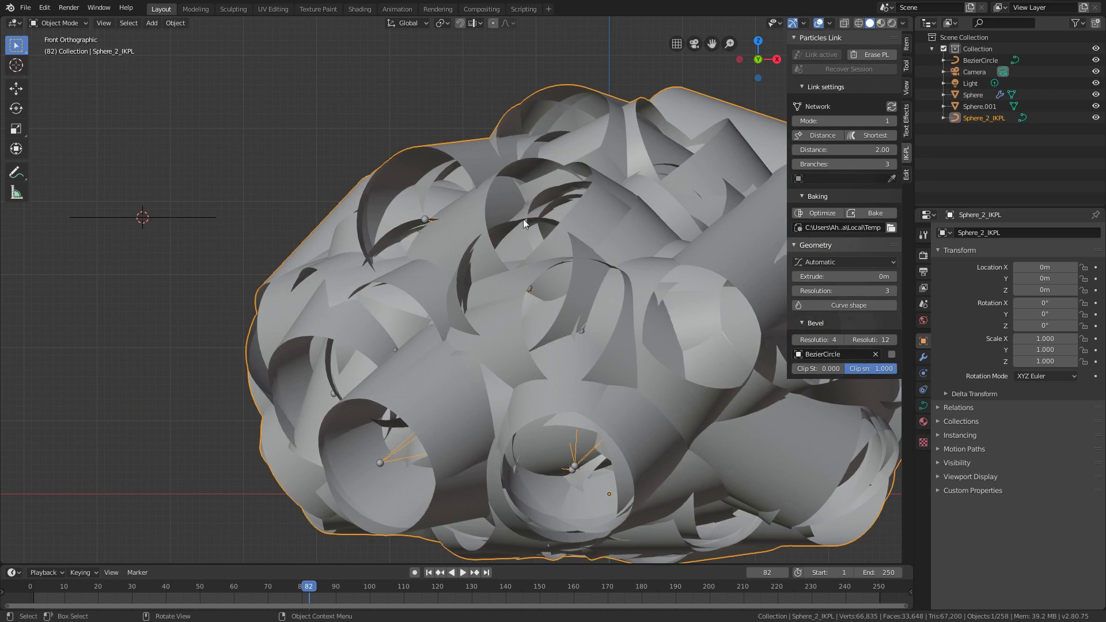
scroll(597, 257, "down", 2)
Step: Scale the Bezier circle's points down to 0.03 for thin tubes
left_click(286, 240)
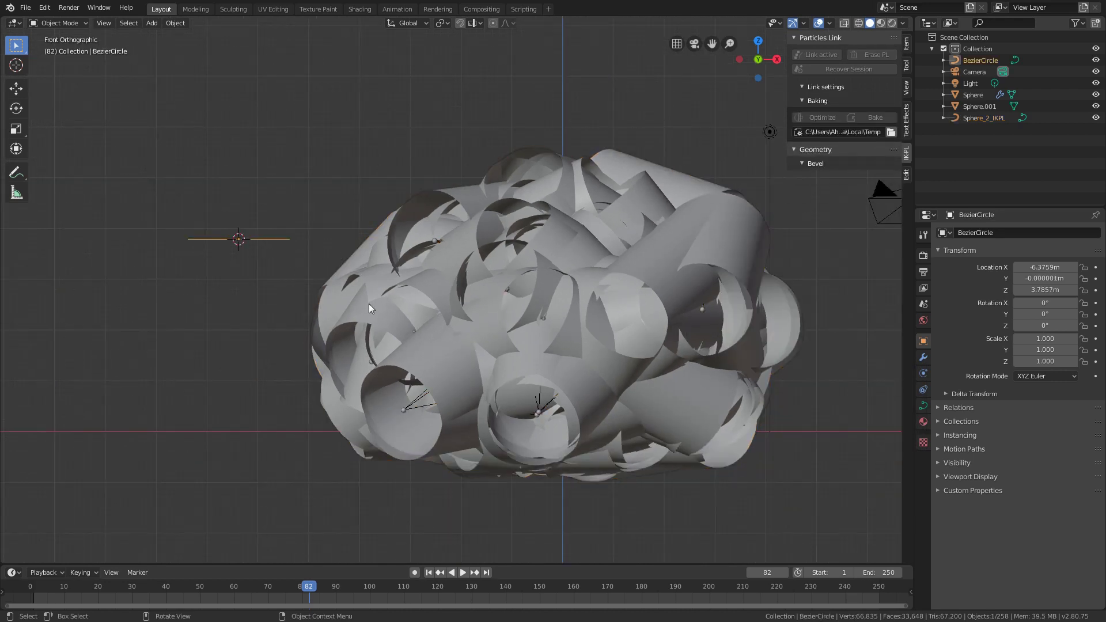
key("Tab")
middle_click_drag(394, 291, 278, 262)
scroll(279, 262, "down", 2)
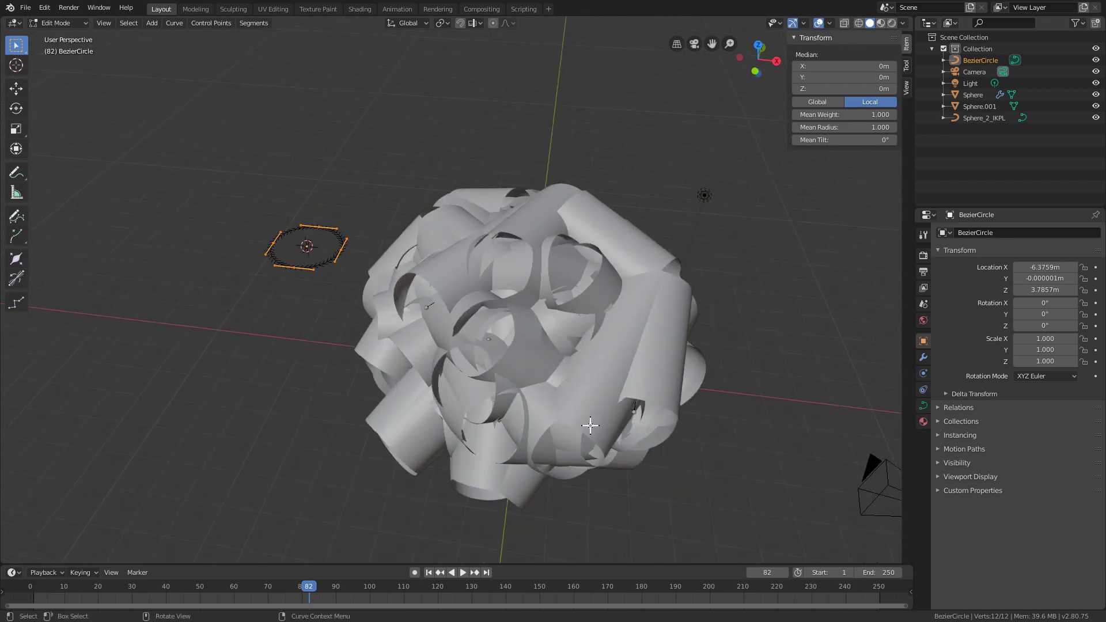
key("s")
type(".")
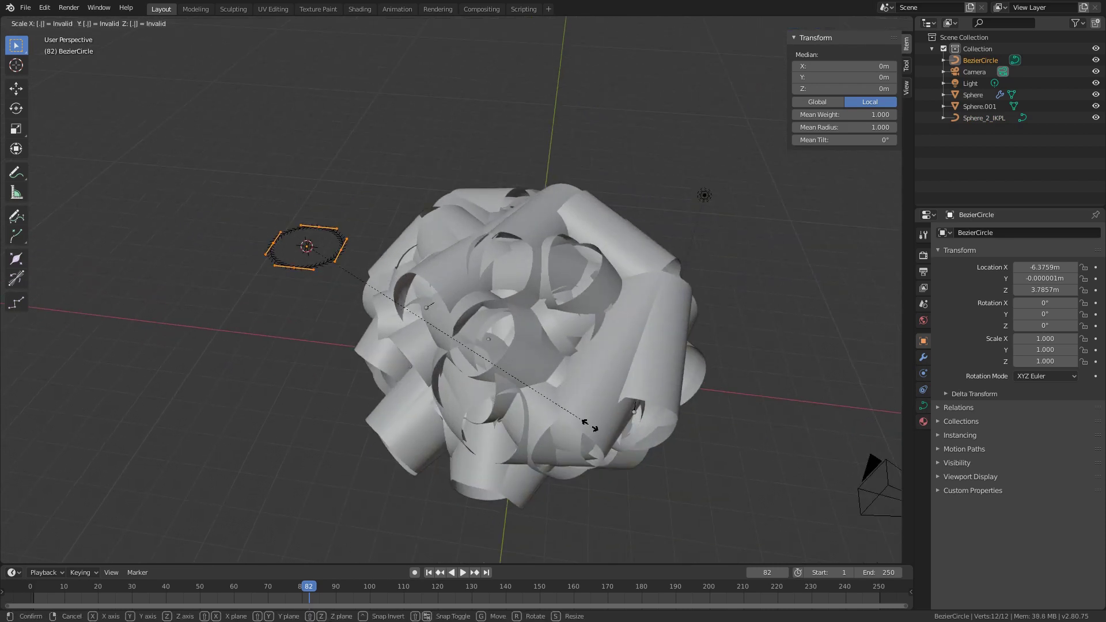
type("03")
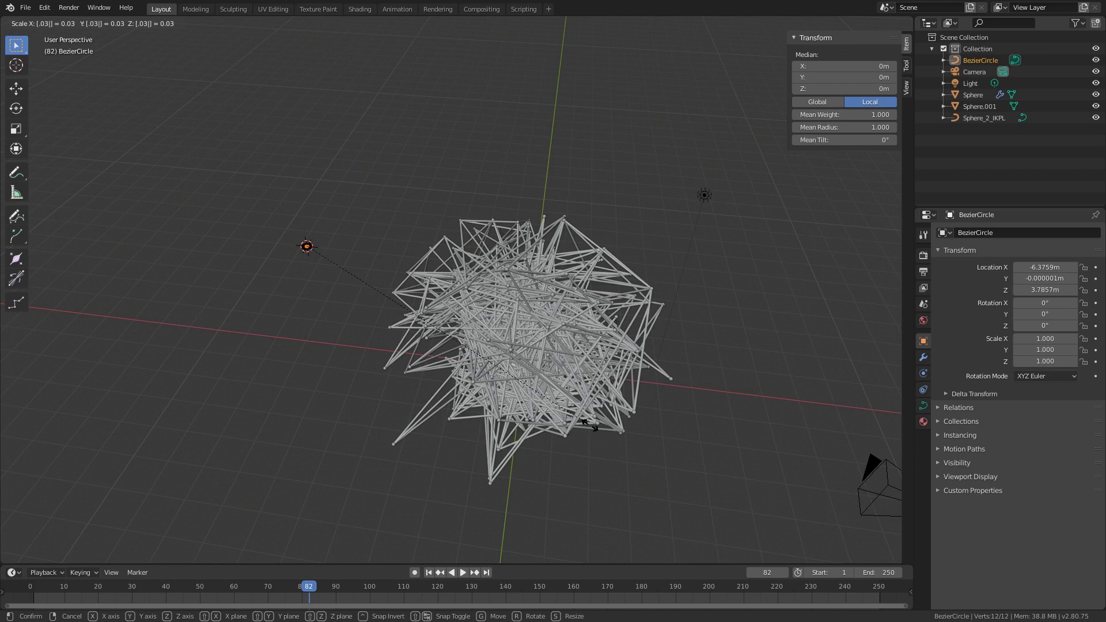
key("Return")
scroll(531, 353, "up", 6)
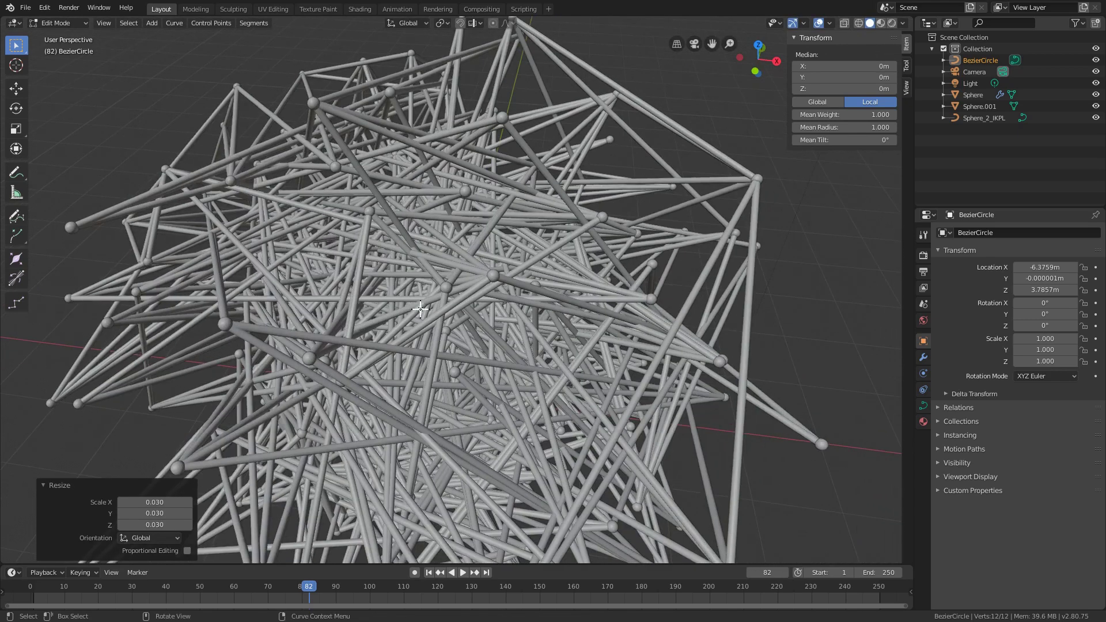
scroll(421, 310, "down", 6)
middle_click_drag(521, 348, 477, 337)
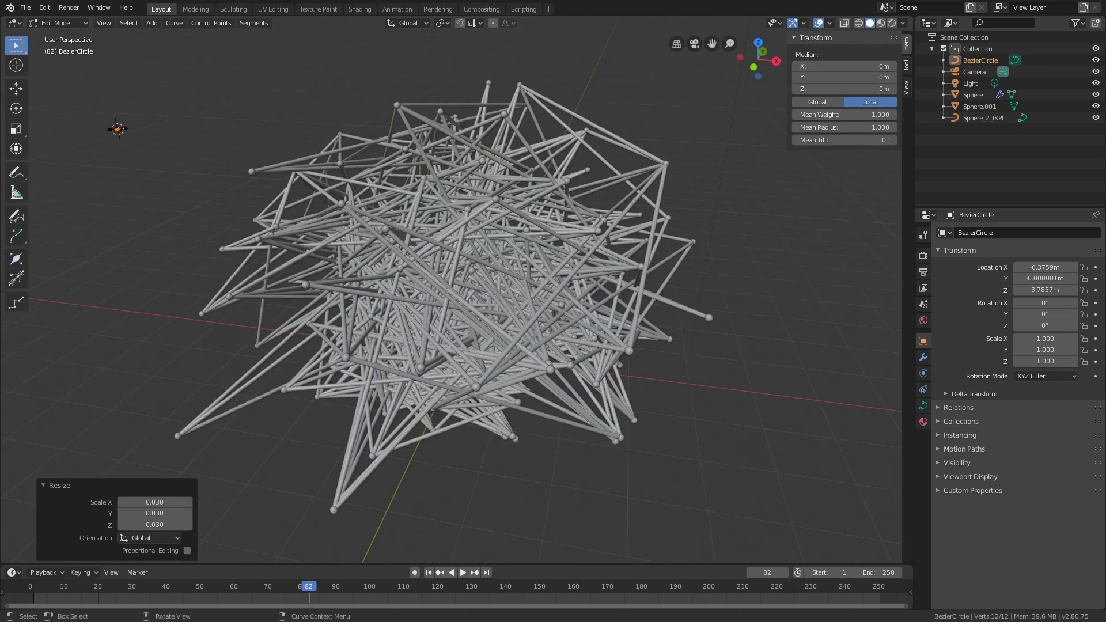
key("Tab")
Step: Enable Curve shape on the network, taper it from 0.16250, and regenerate the network
left_click(613, 136)
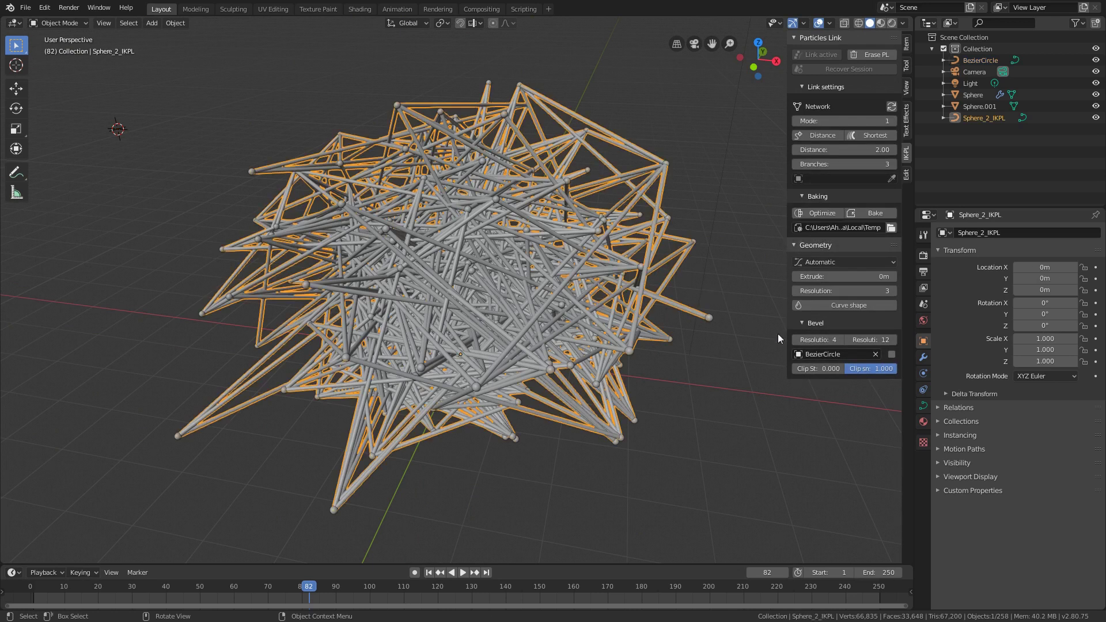
left_click(842, 304)
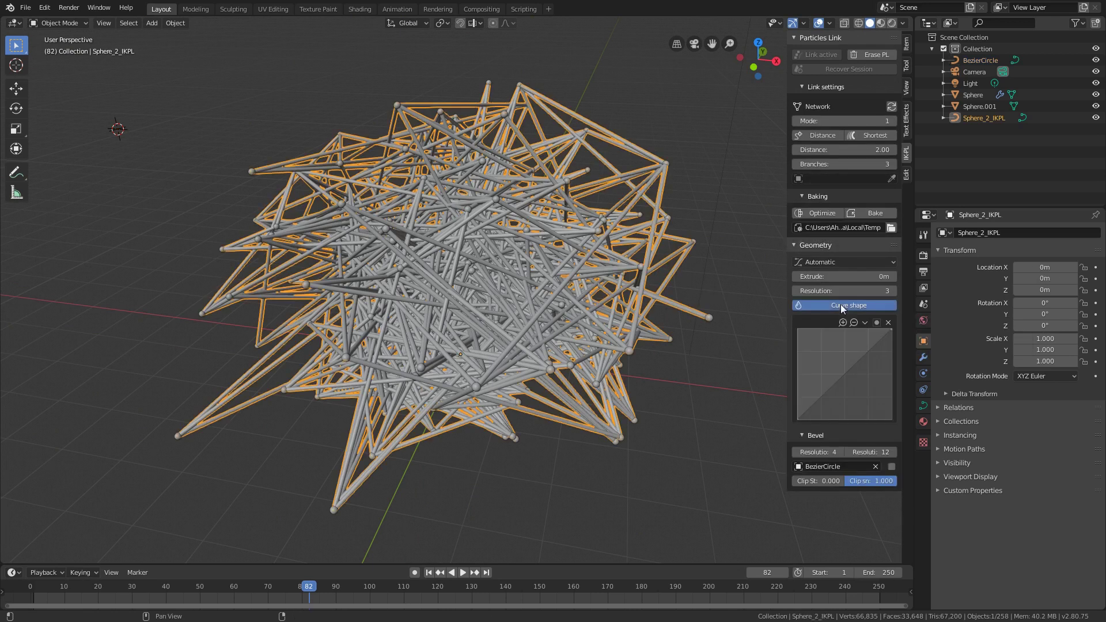
left_click_drag(894, 330, 892, 391)
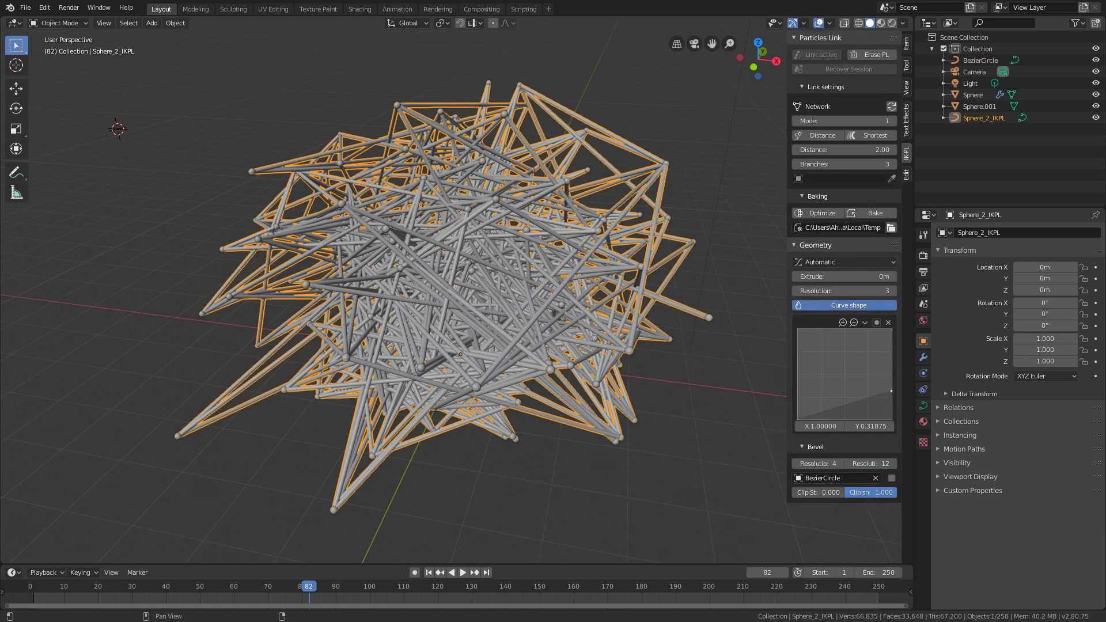
left_click(891, 107)
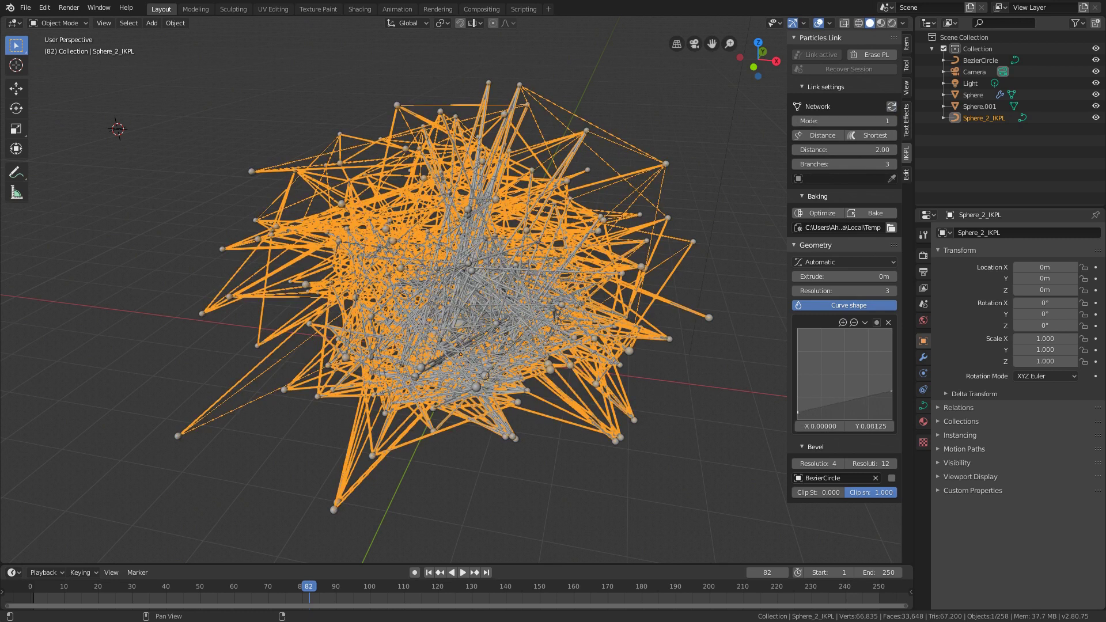
left_click_drag(798, 413, 798, 405)
left_click(892, 109)
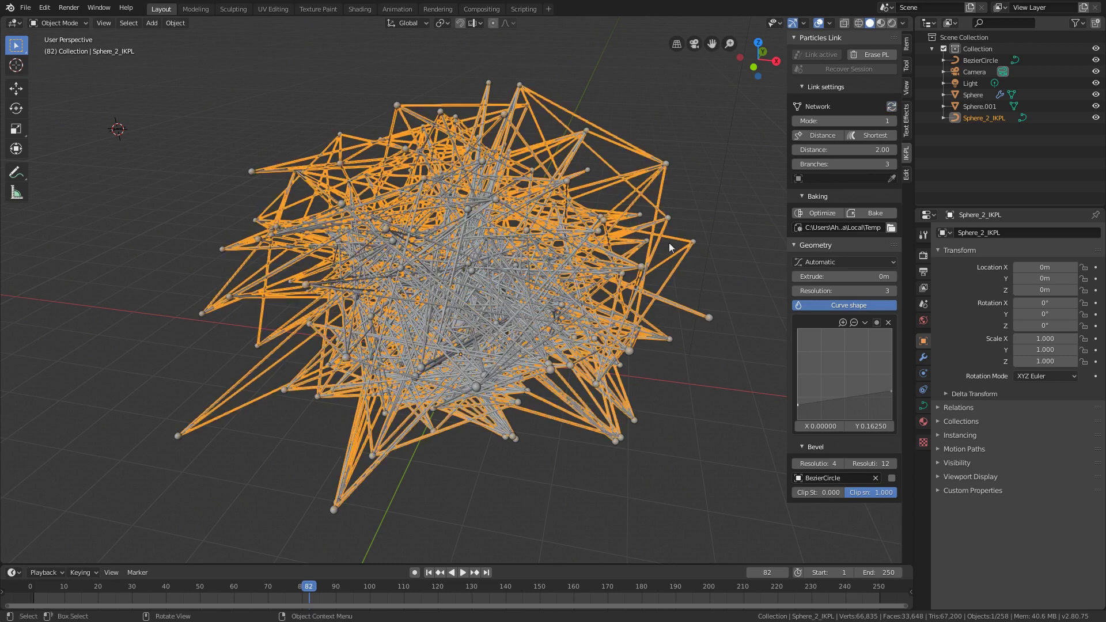
left_click(711, 212)
middle_click_drag(503, 301, 471, 300)
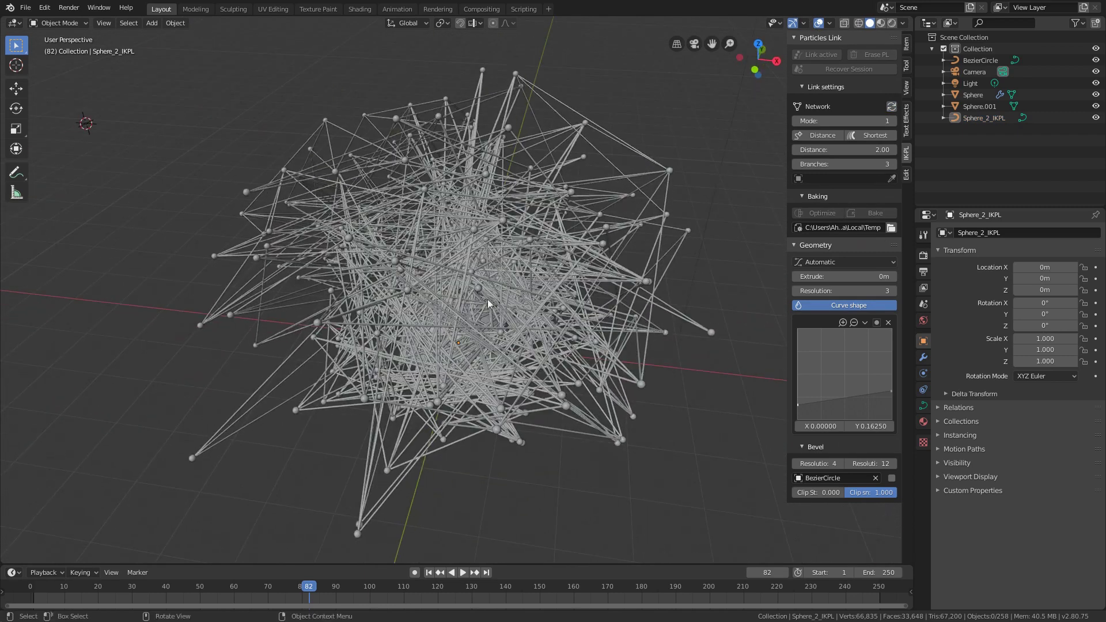
middle_click_drag(544, 305, 537, 279)
Step: Give Sphere_2_IKPL a new material with a black viewport display colour
left_click(578, 150)
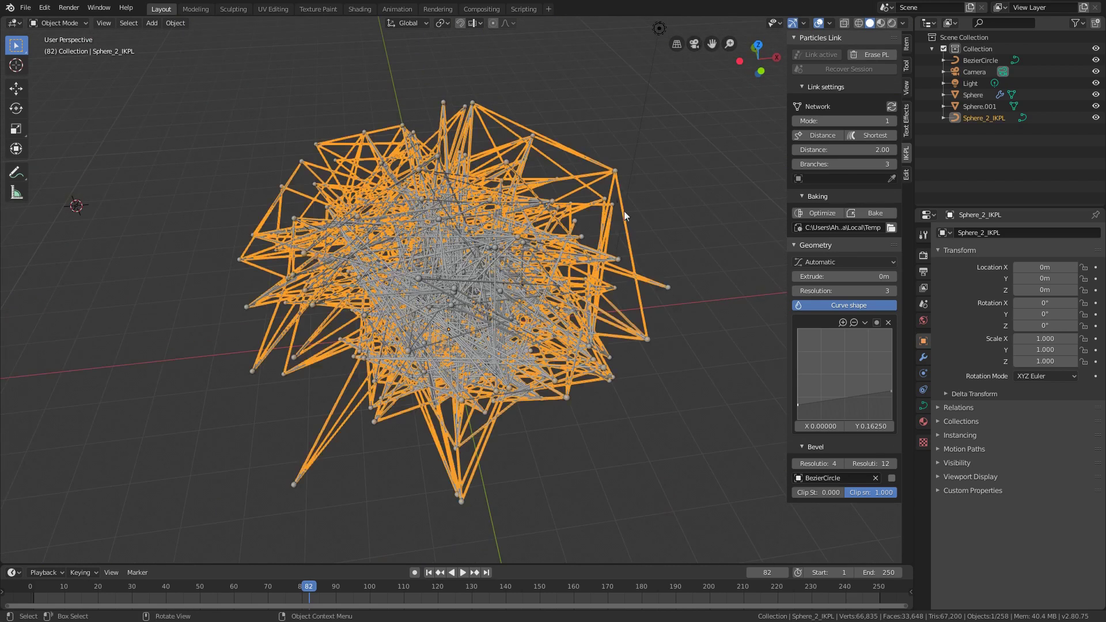
left_click(925, 423)
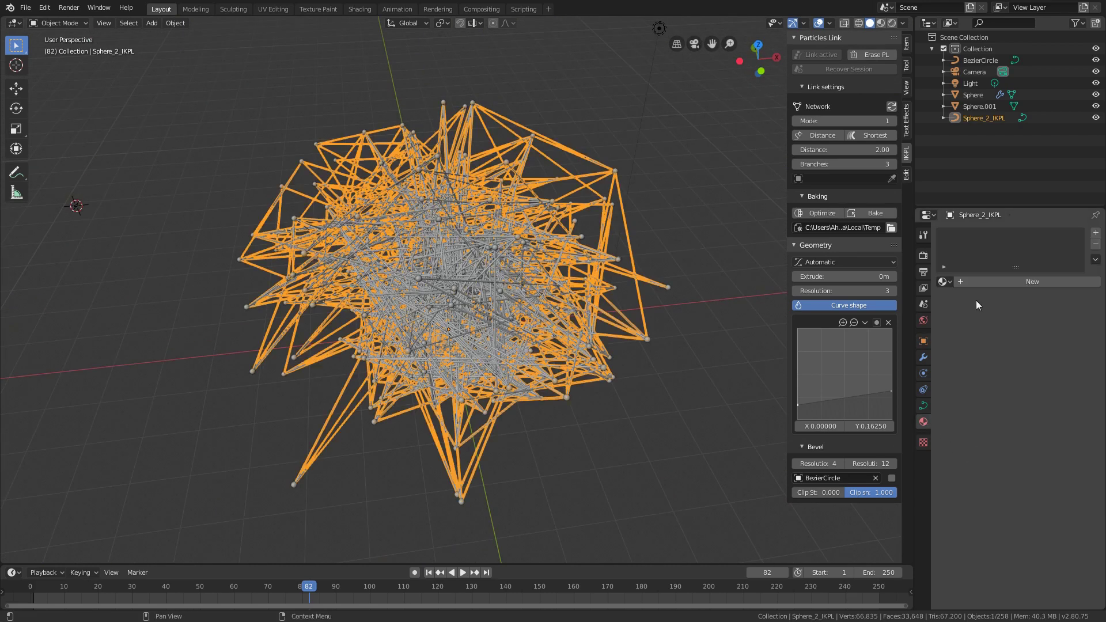
left_click(1016, 313)
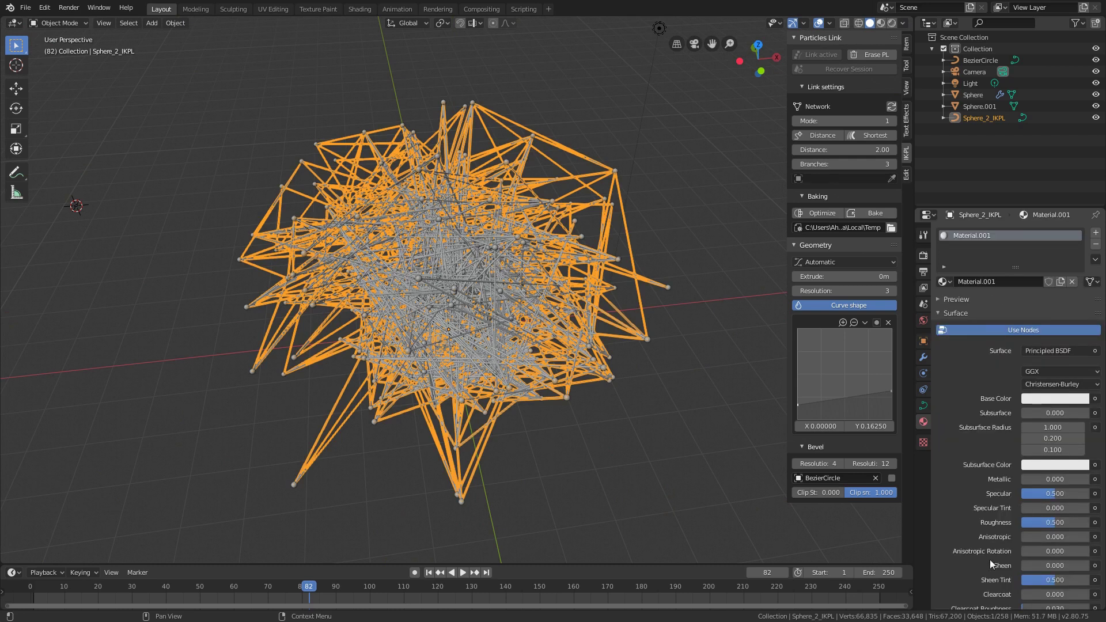
scroll(991, 561, "down", 10)
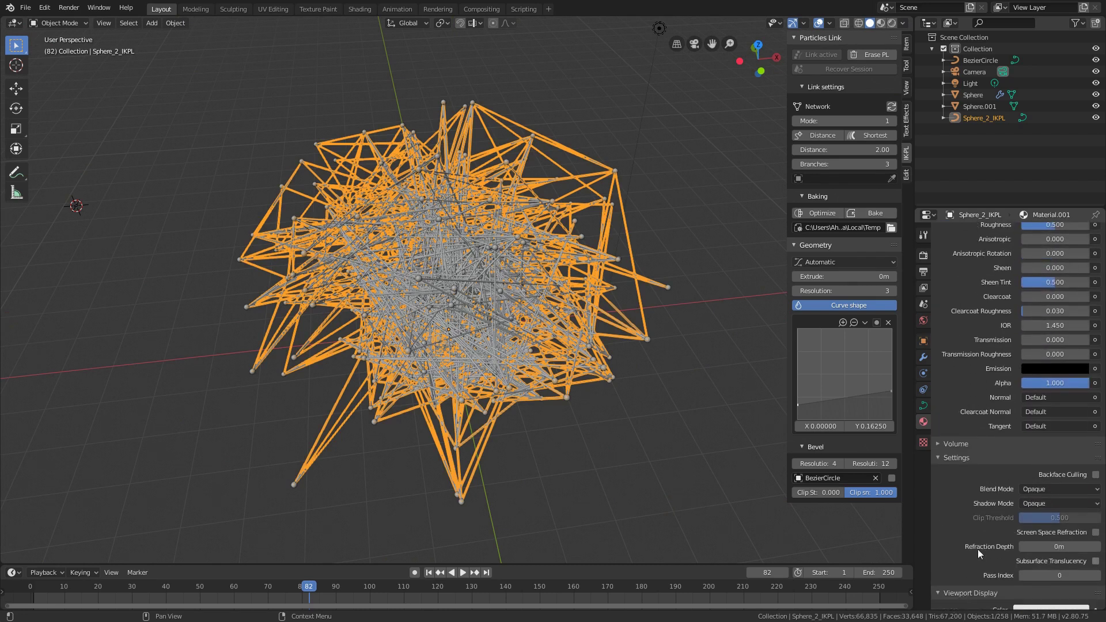
scroll(979, 554, "down", 2)
left_click(1048, 562)
left_click_drag(1081, 411, 1081, 495)
Step: Orbit around the dark network and select the emitter Sphere
left_click(679, 369)
middle_click_drag(678, 369, 555, 353)
left_click(639, 192)
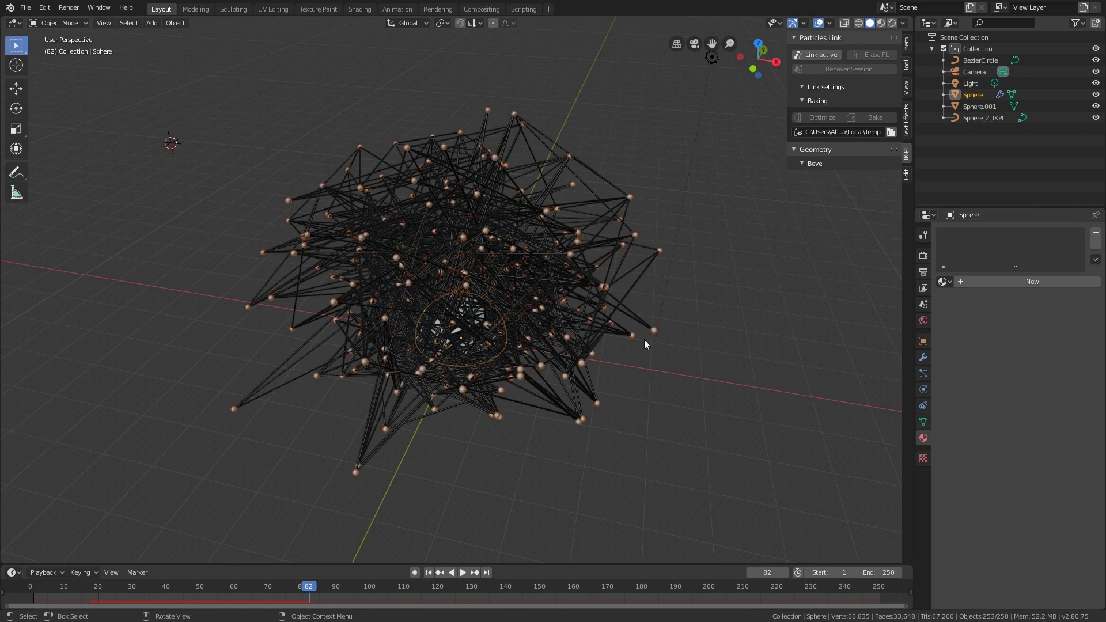
Step: Link the Sphere particles into Sphere_5_IKPL as a Network (distance 2.00, 3 branches) with BezierCircle-profile tubes
middle_click_drag(552, 282, 578, 322)
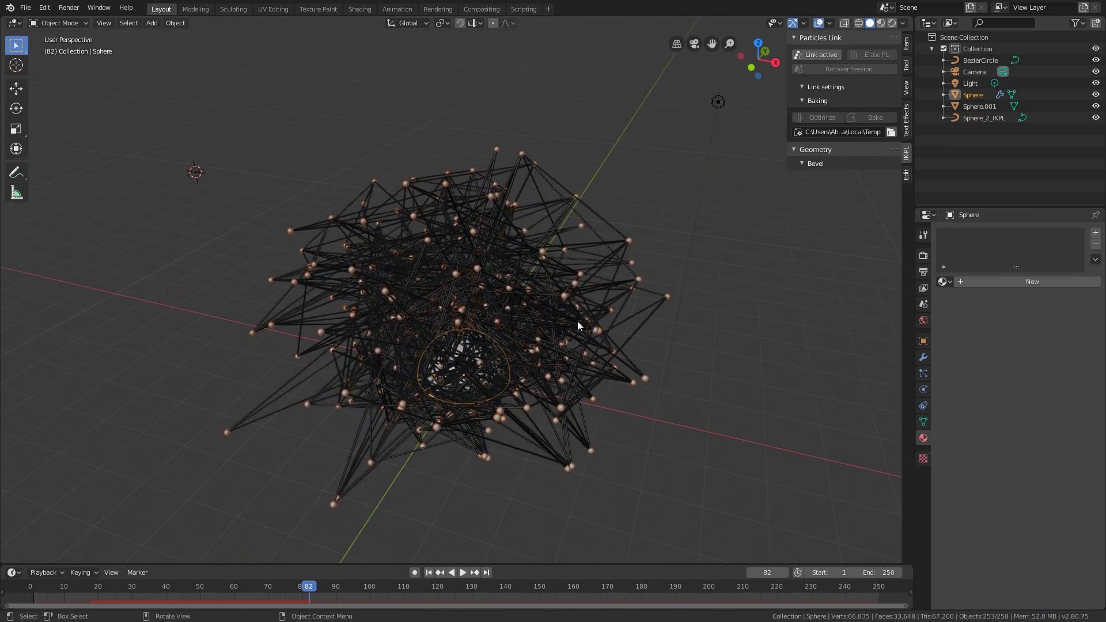
left_click(824, 53)
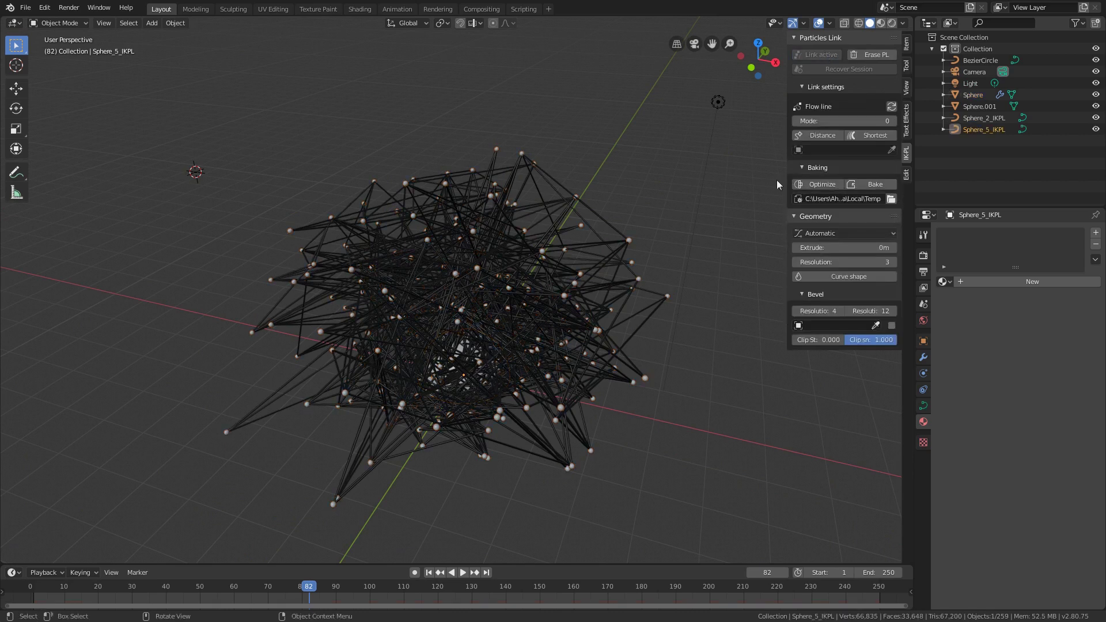
left_click(892, 107)
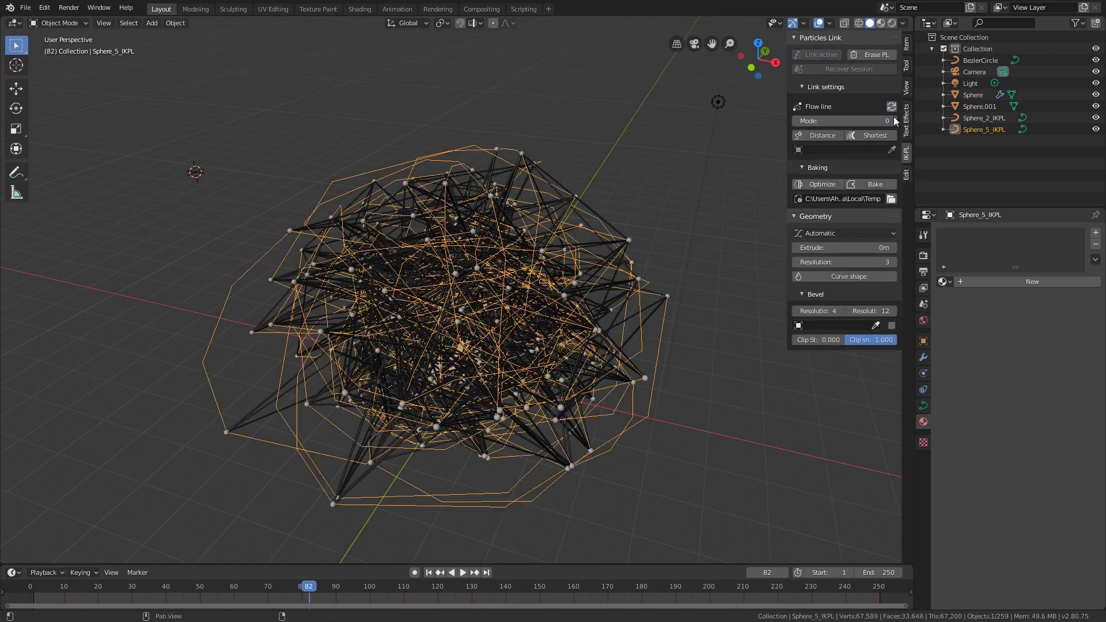
left_click(894, 119)
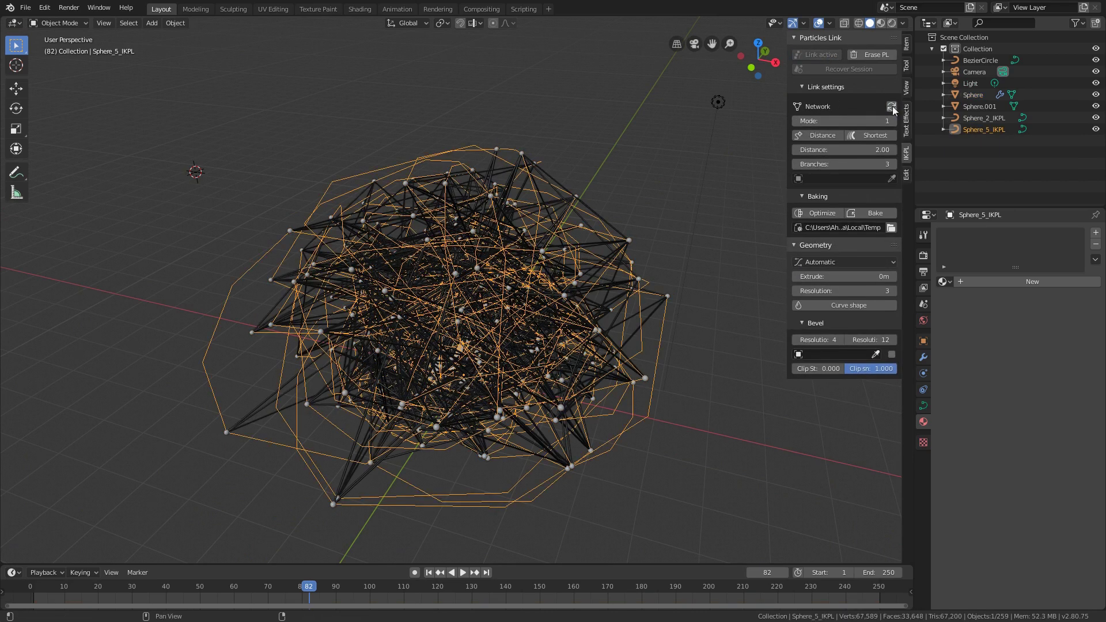
left_click(893, 106)
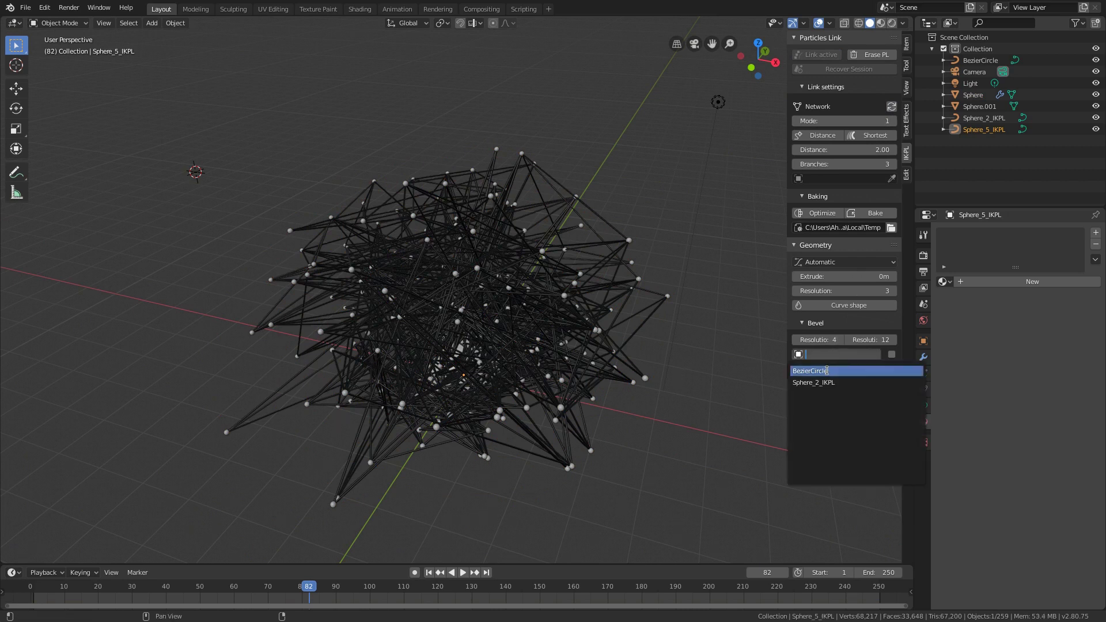
left_click(828, 371)
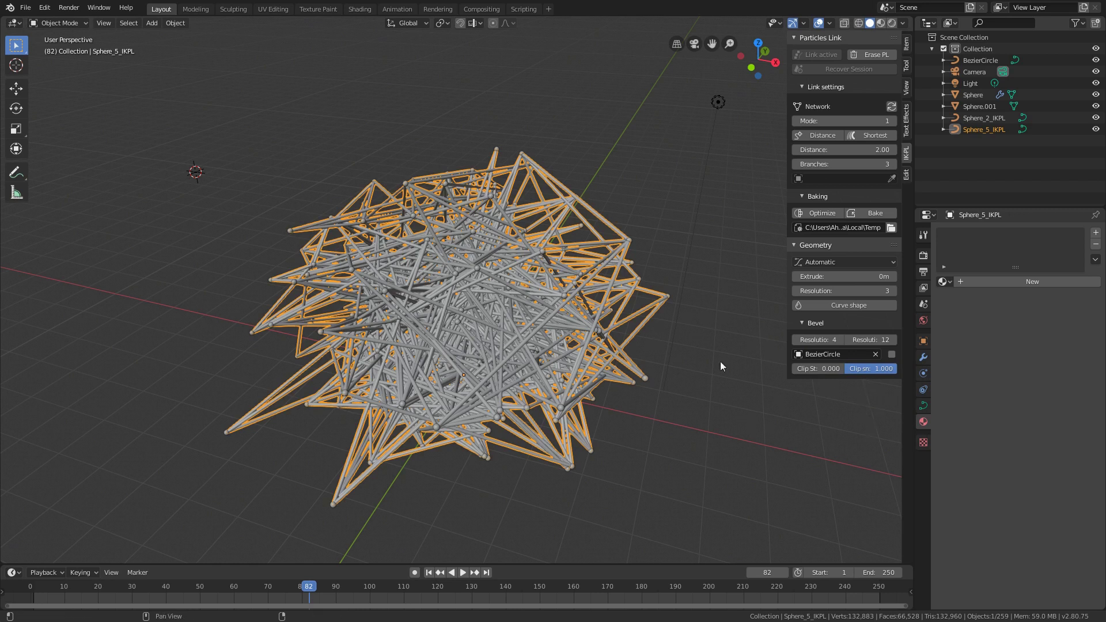
Step: Set the Sphere_5_IKPL bevel Clip End to 0.100 to shorten the tubes
left_click(867, 367)
type("0.1")
key("Return")
scroll(535, 296, "up", 2)
middle_click_drag(534, 295, 587, 265)
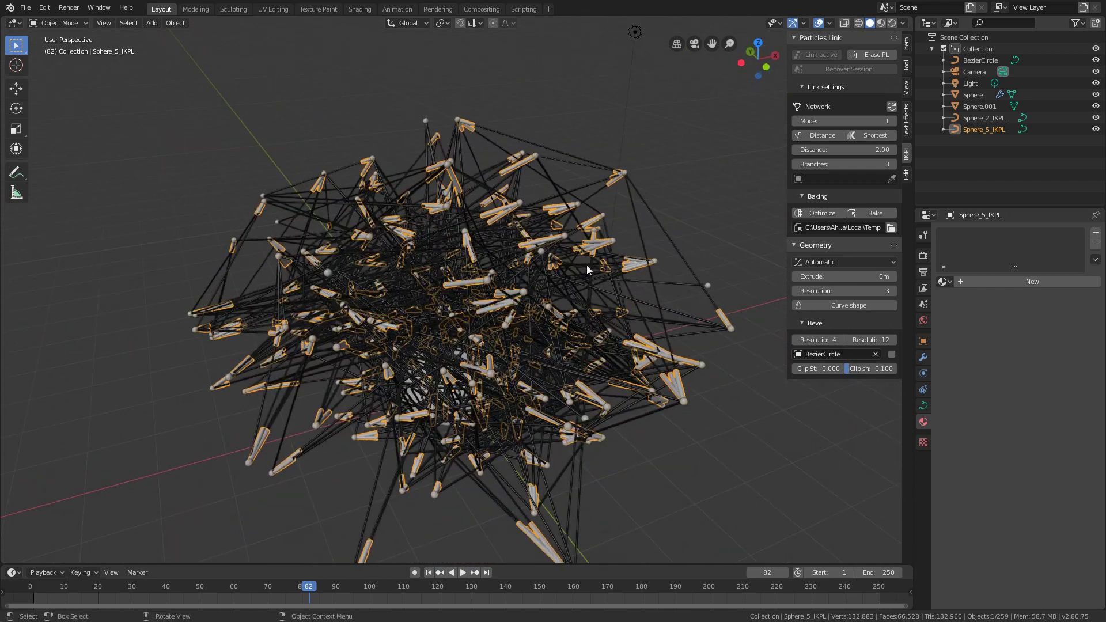
middle_click_drag(654, 308, 750, 276)
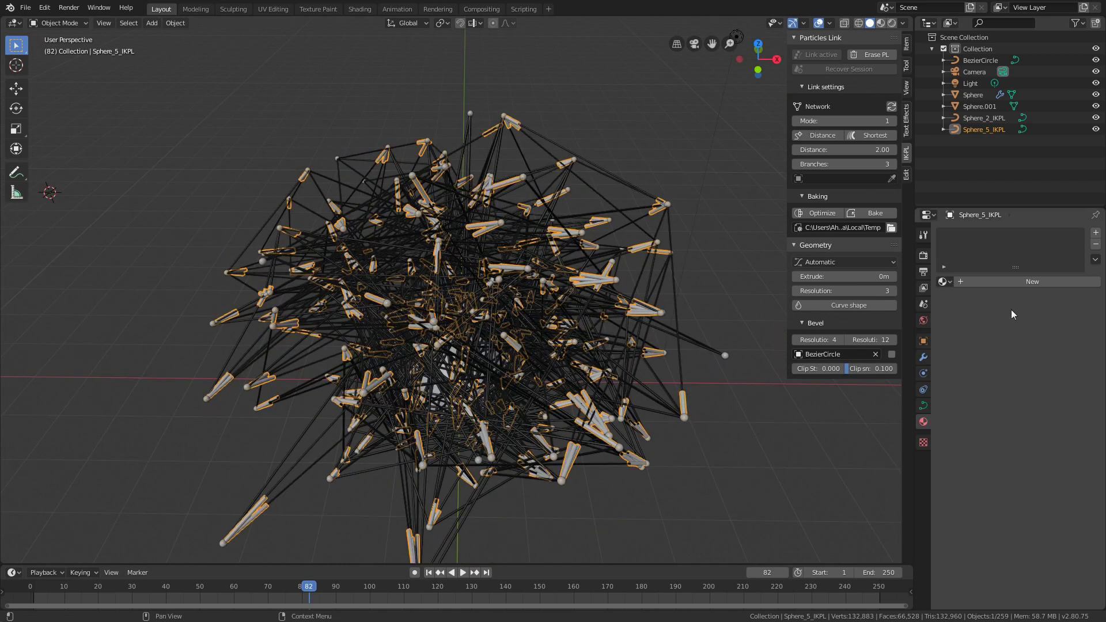
Step: Give Sphere_5_IKPL a new material with a red viewport display colour, then deselect it
left_click(1016, 285)
scroll(1005, 507, "down", 10)
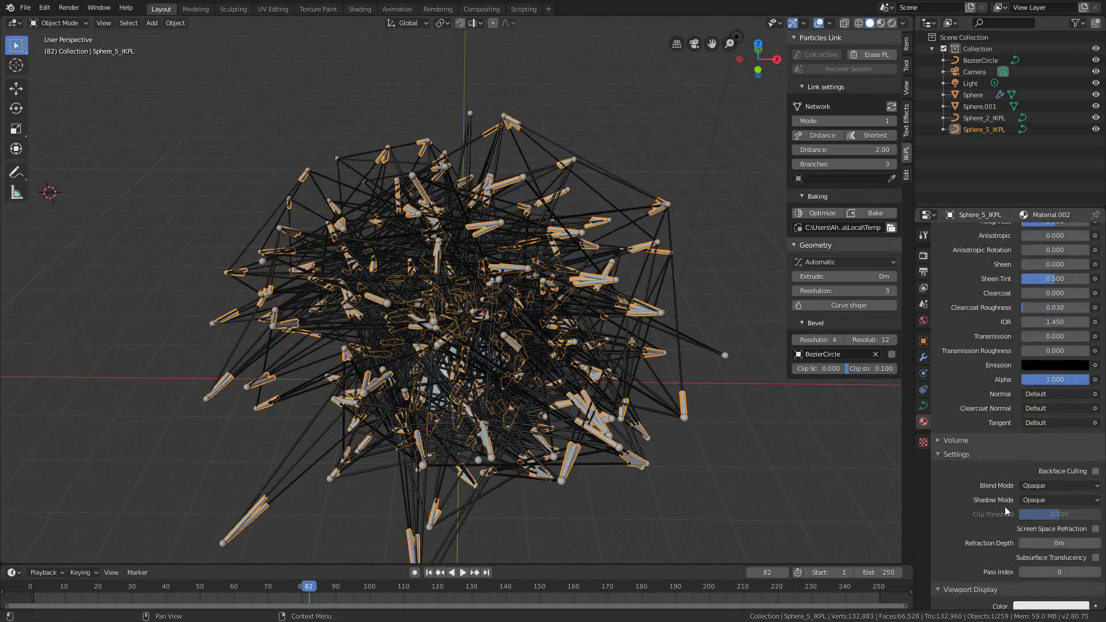
left_click(1032, 559)
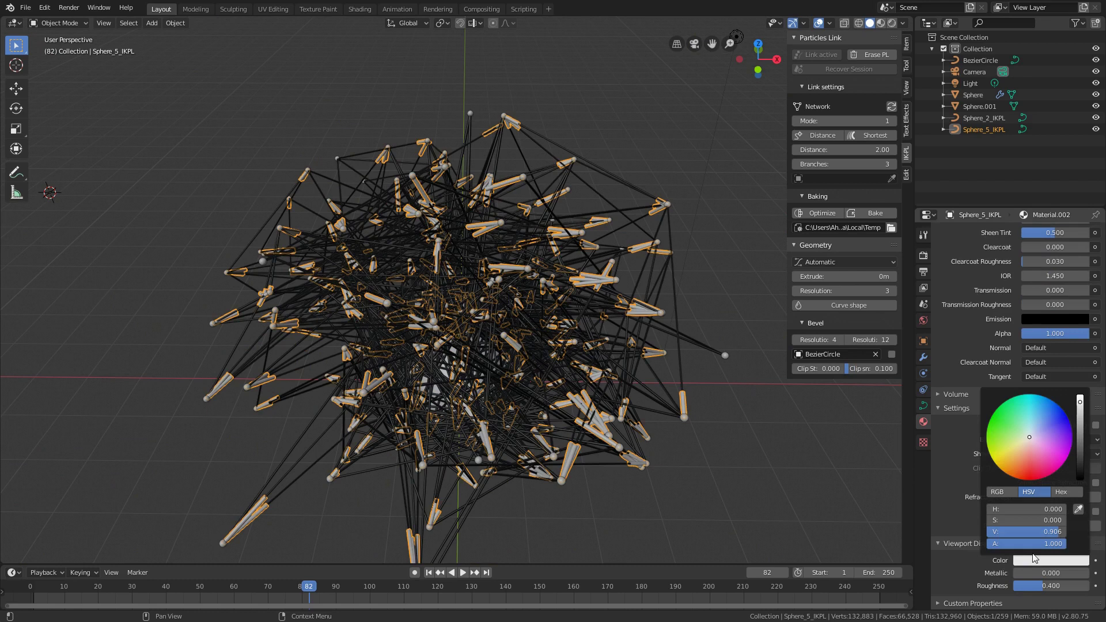
left_click(1030, 473)
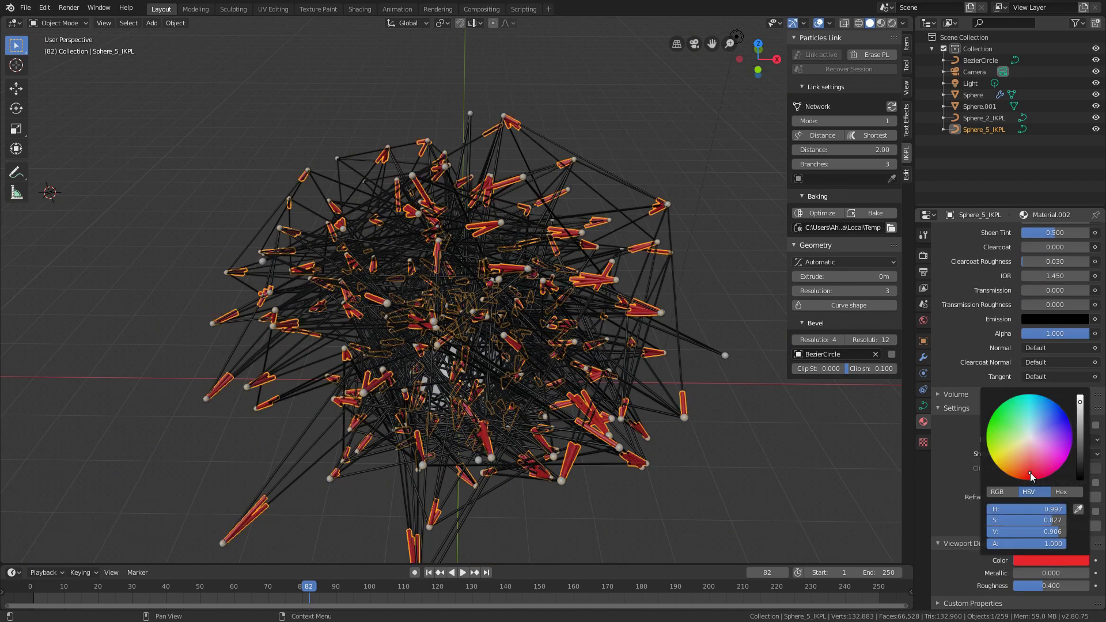
mouse_move(508, 334)
middle_mouse_down()
mouse_move(313, 311)
mouse_move(457, 327)
mouse_move(526, 243)
middle_mouse_up()
left_click(604, 125)
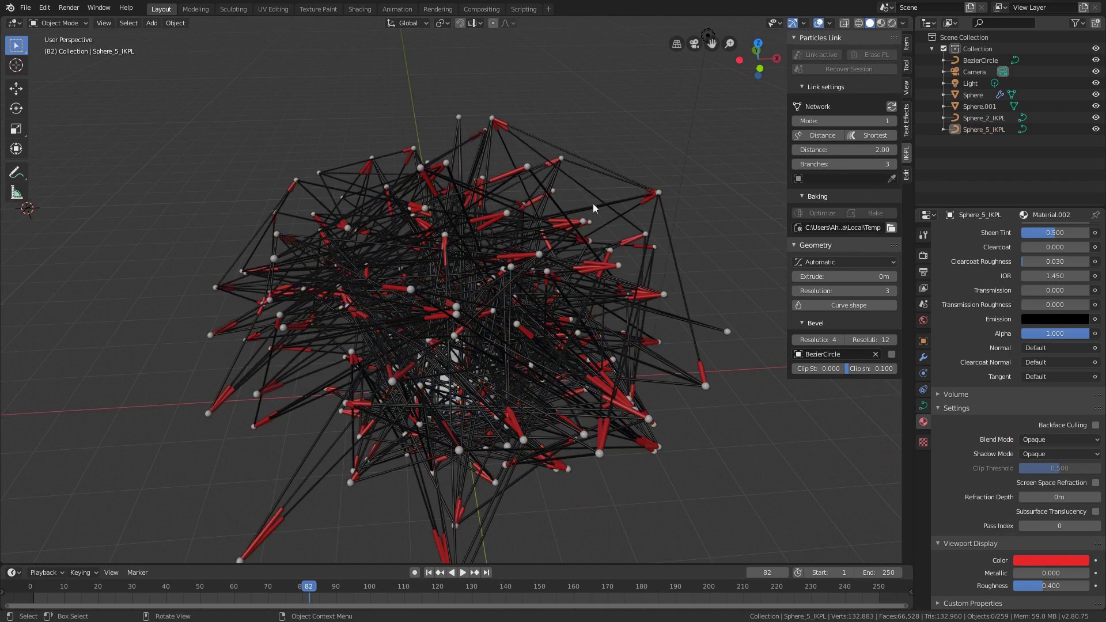
middle_click_drag(524, 280, 518, 137)
Step: Create a third link system, Sphere_9_IKPL, from Sphere as a BezierCircle-bevelled network
left_click(514, 120)
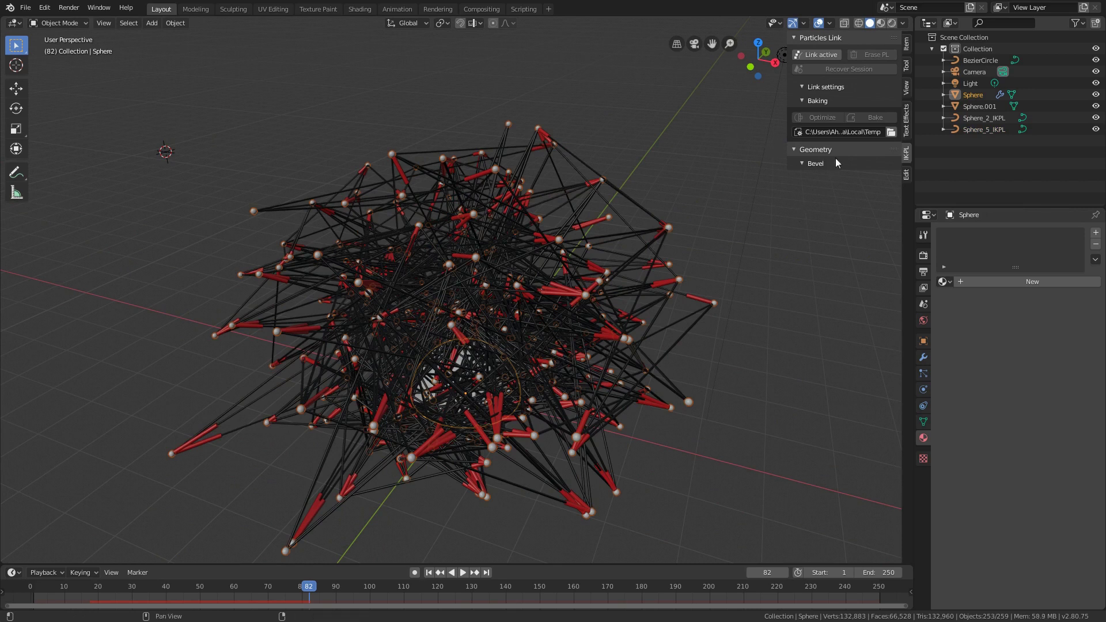
left_click(825, 53)
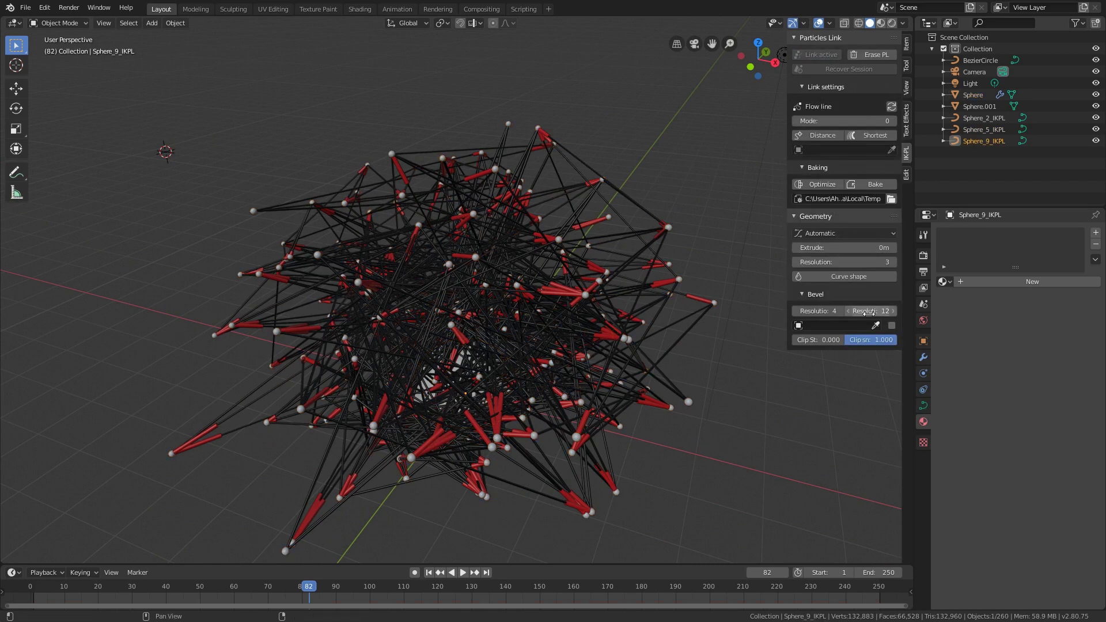
left_click(838, 325)
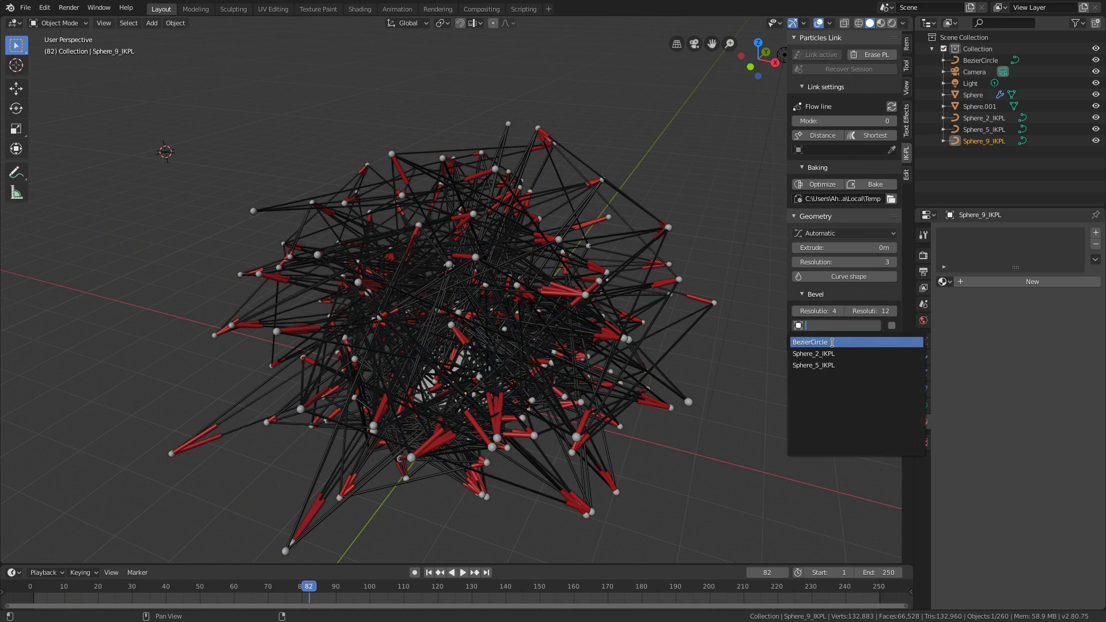
left_click(832, 343)
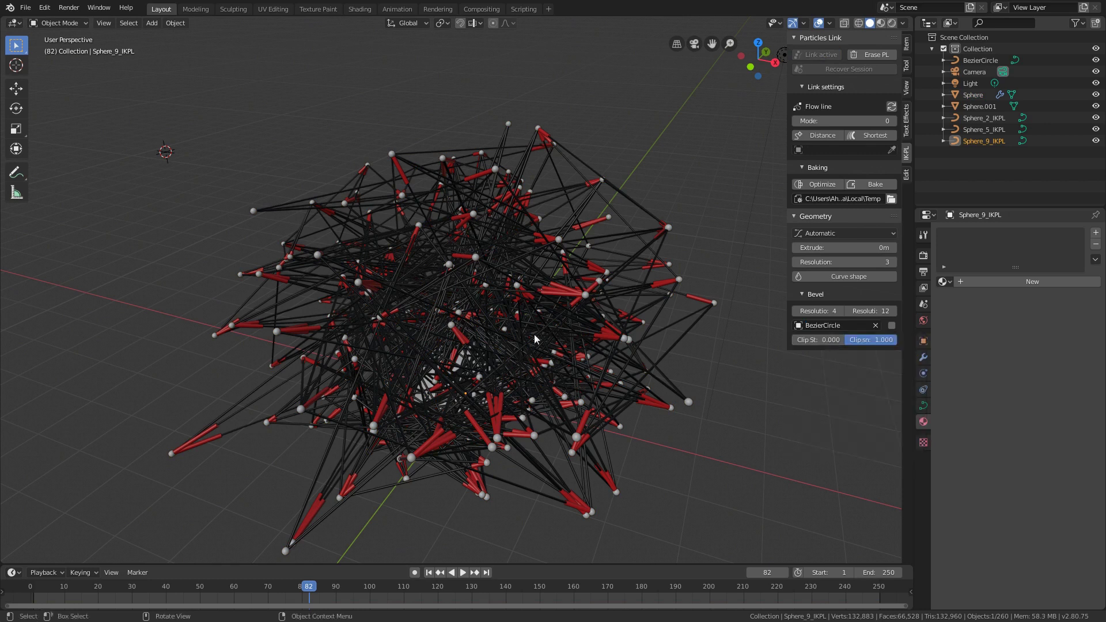
middle_click_drag(470, 310, 403, 314)
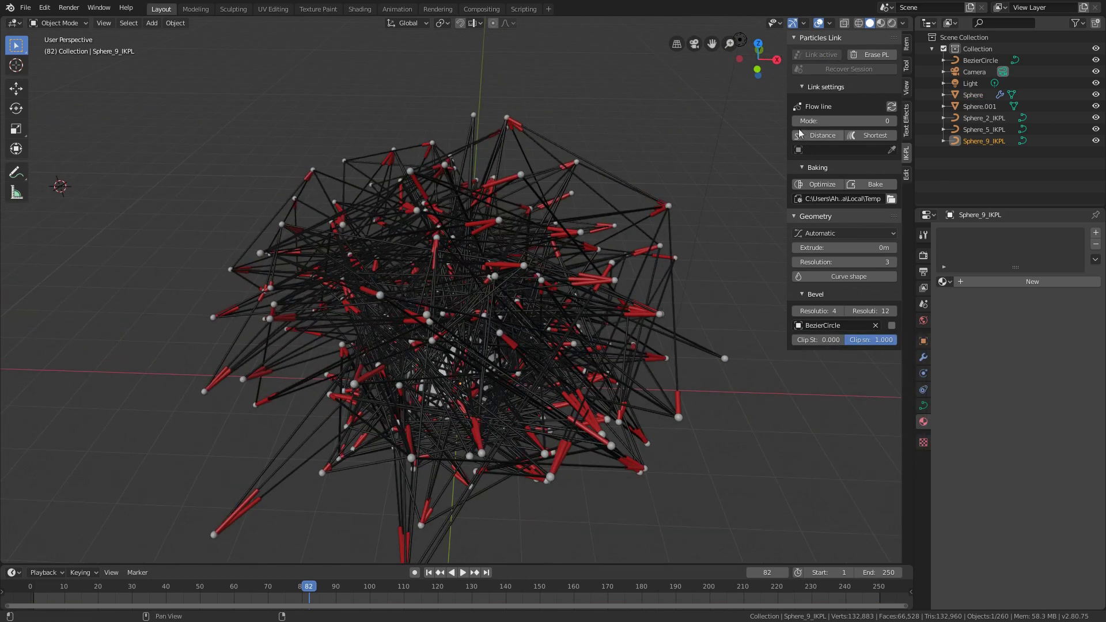
left_click(891, 107)
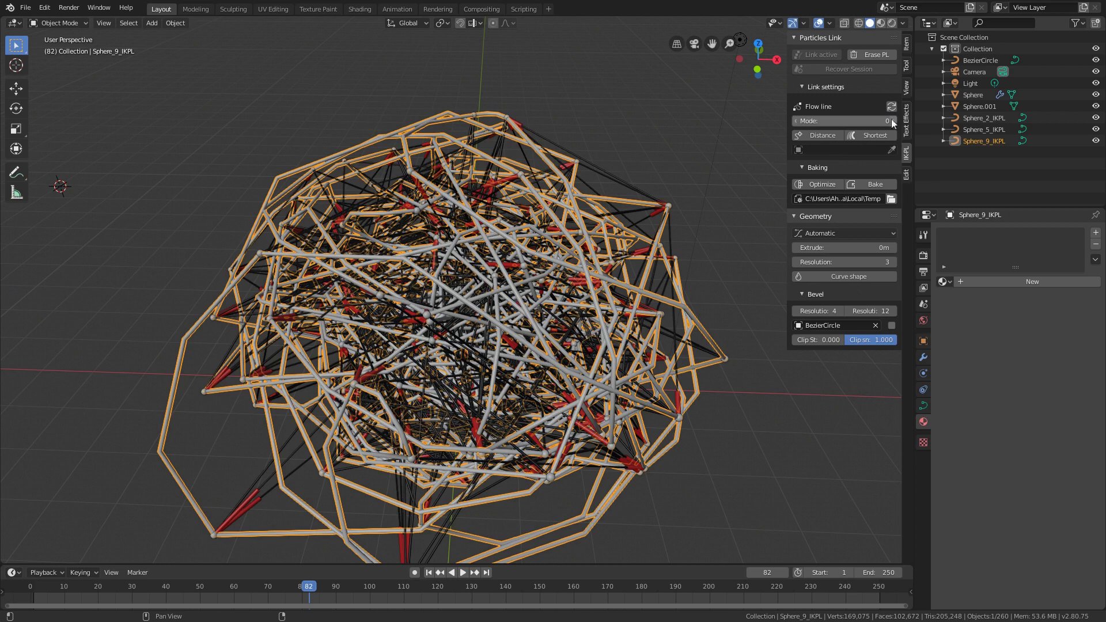
left_click(893, 106)
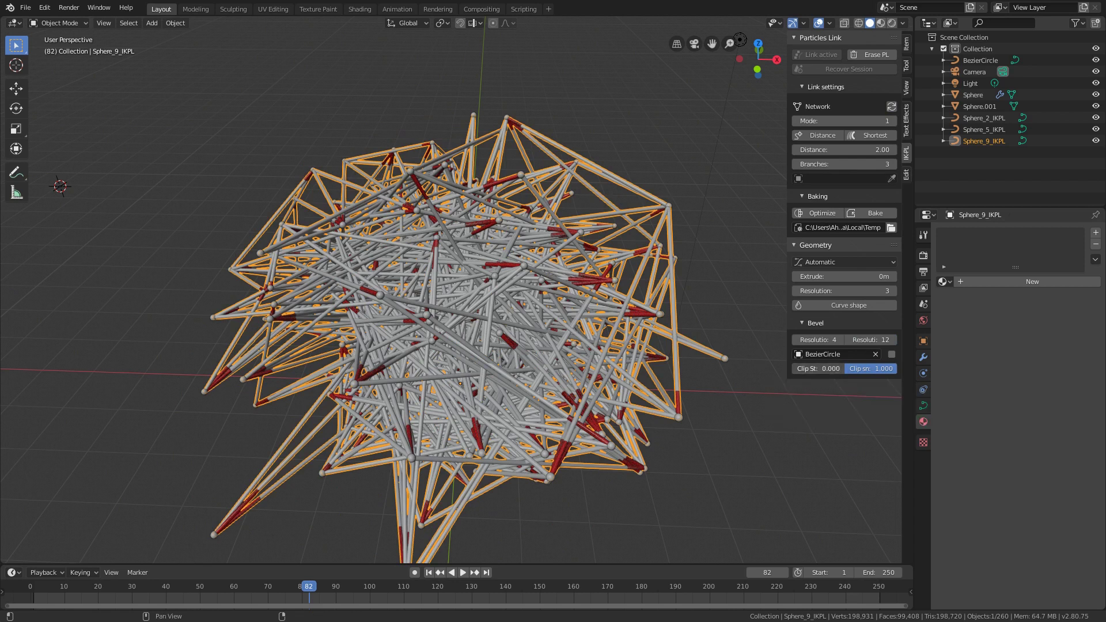
Step: Set the Sphere_9_IKPL bevel Clip Start to 0.900
left_click(822, 371)
type(".9")
key("Return")
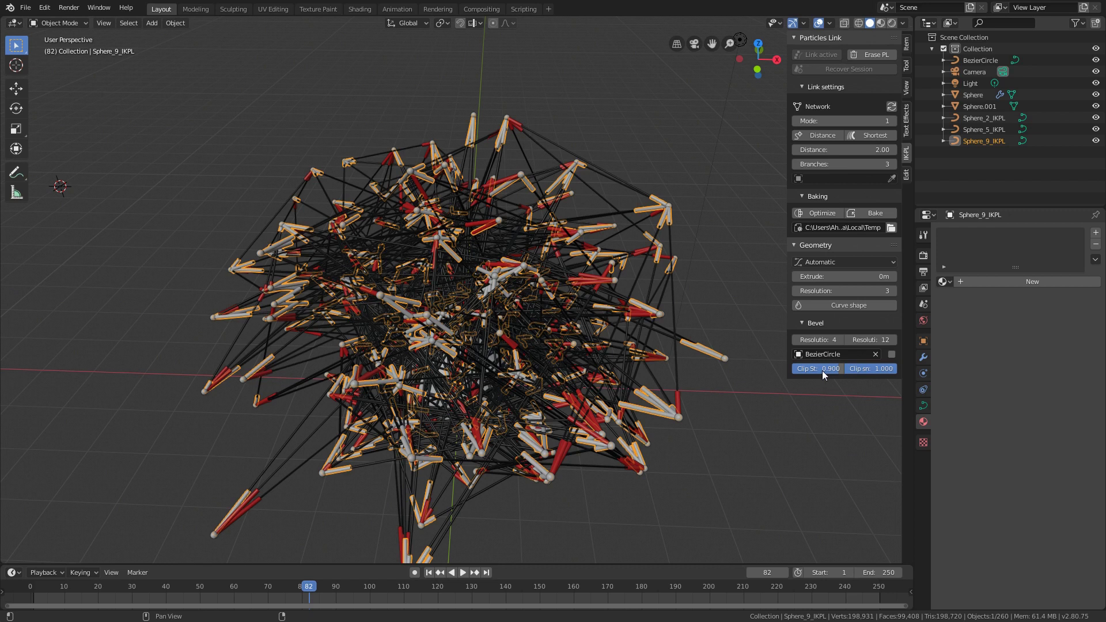
Step: Add Material.003 to Sphere_9_IKPL with a yellow viewport colour and orbit to inspect
left_click(977, 283)
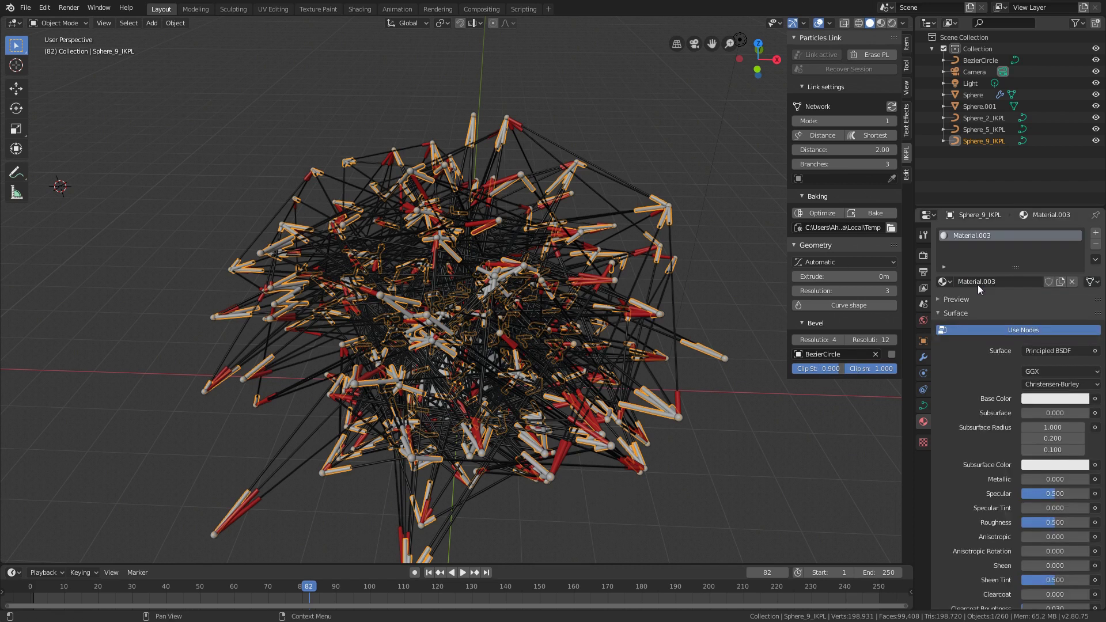
scroll(1009, 310, "down", 15)
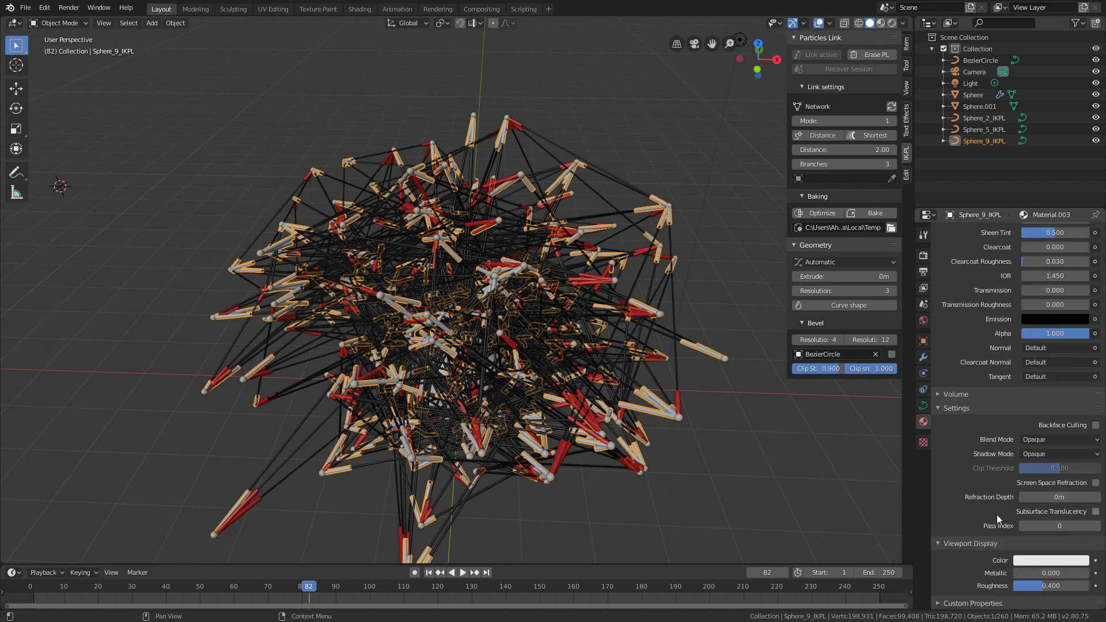
left_click(1045, 563)
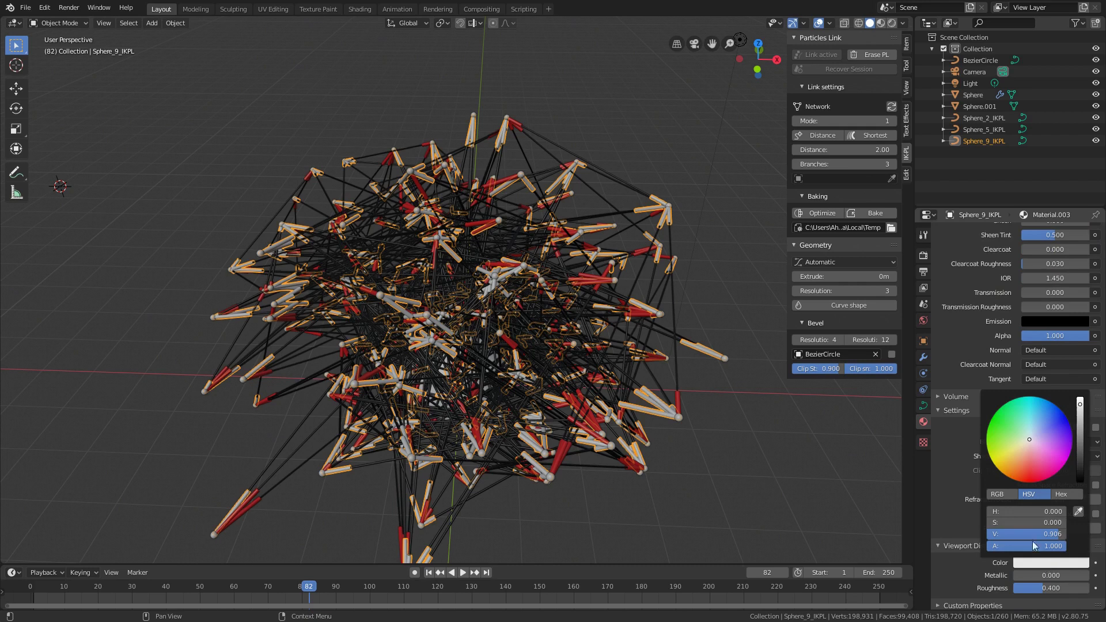
left_click(1005, 458)
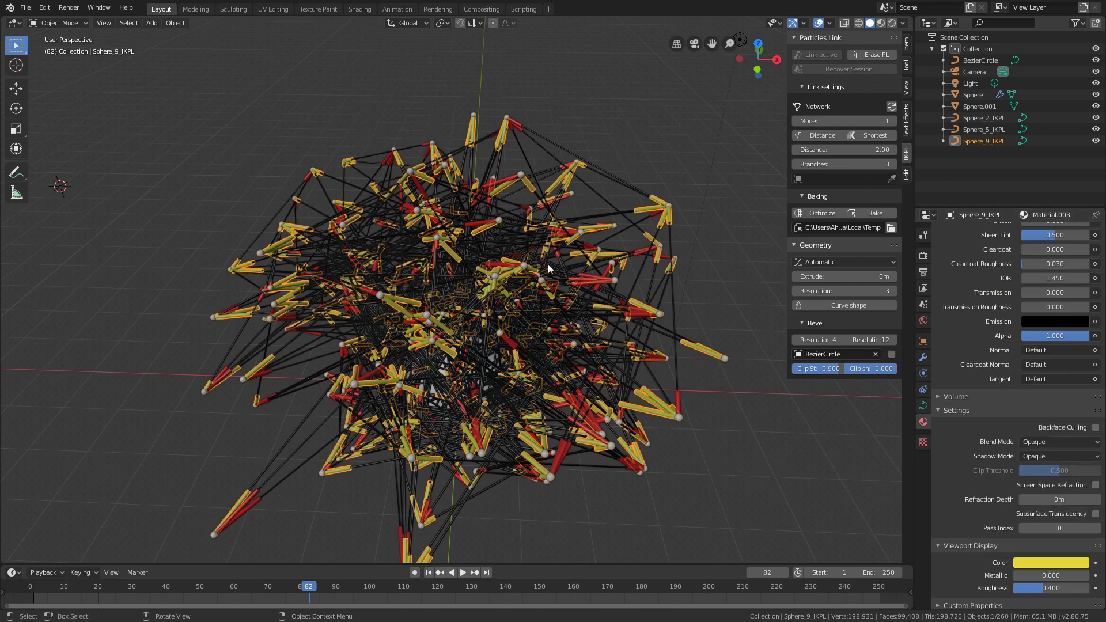
middle_click_drag(548, 264, 516, 265)
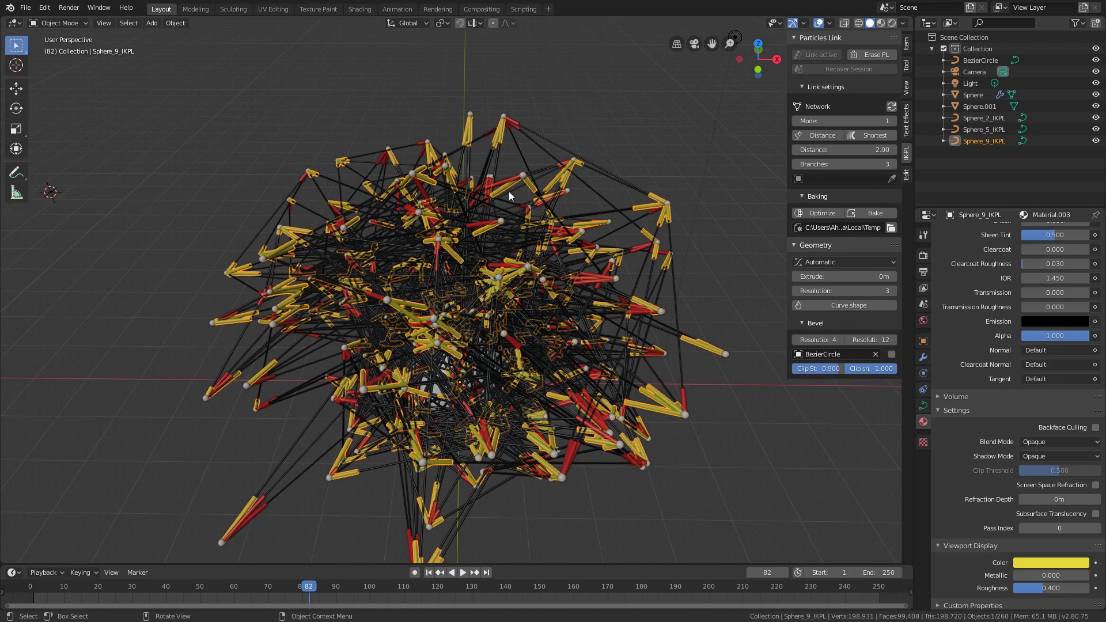
mouse_move(551, 253)
middle_mouse_down()
mouse_move(388, 240)
mouse_move(537, 245)
middle_mouse_up()
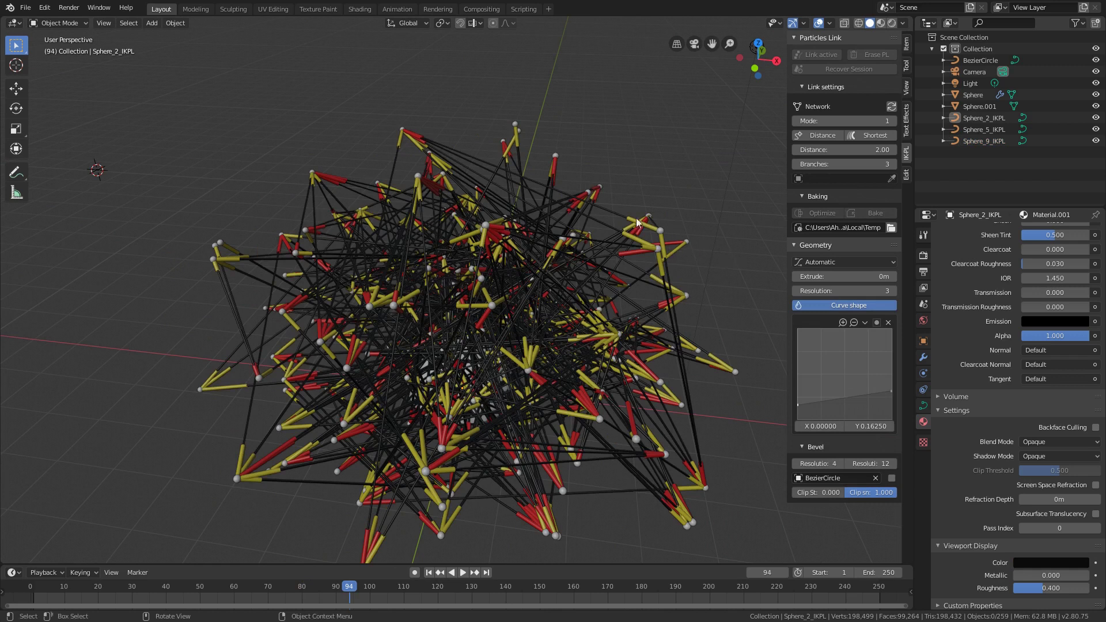
Step: Select the Sphere_2_IKPL network and bake its particle links
left_click(611, 211)
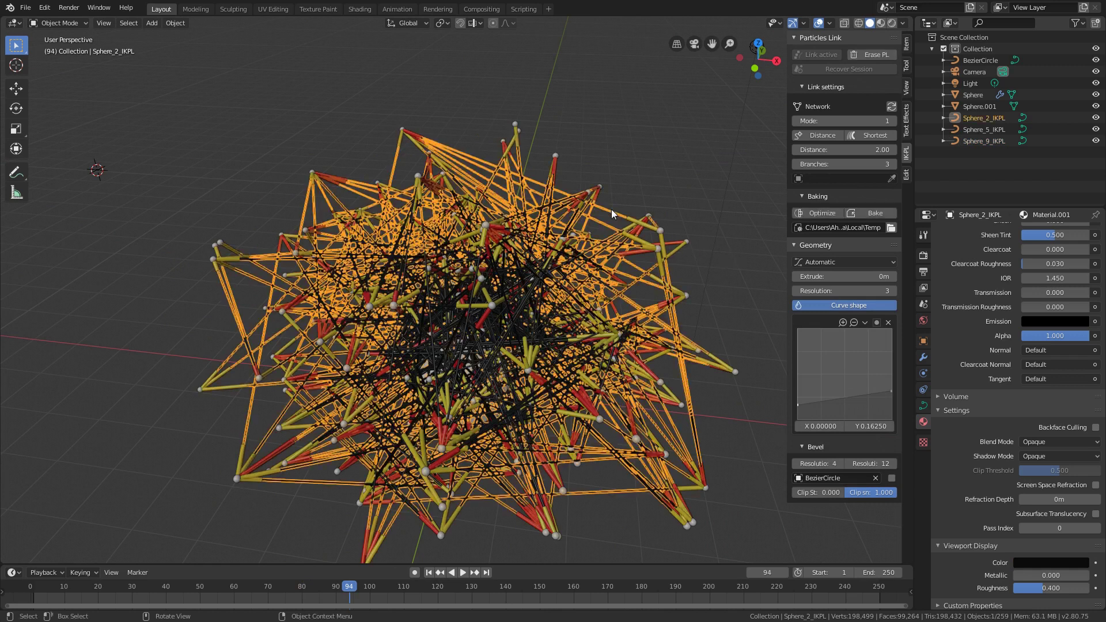
left_click(866, 216)
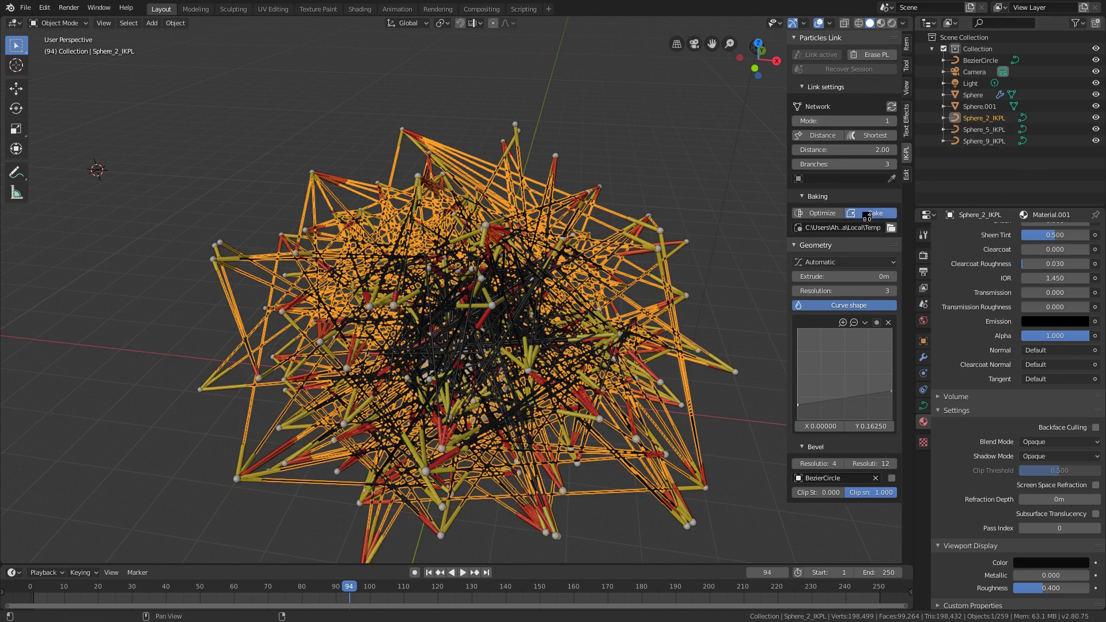